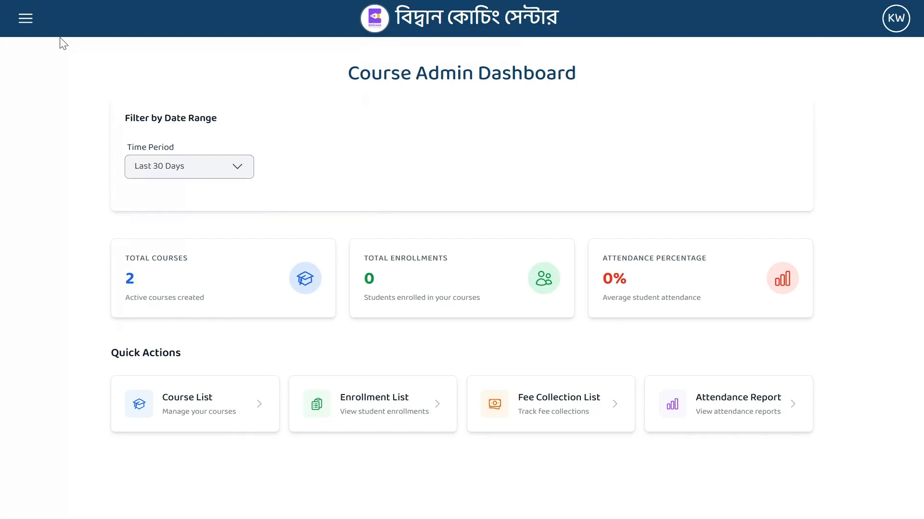
Step: Open the Student List page under Student Management and close the navigation sidebar
left_click(25, 19)
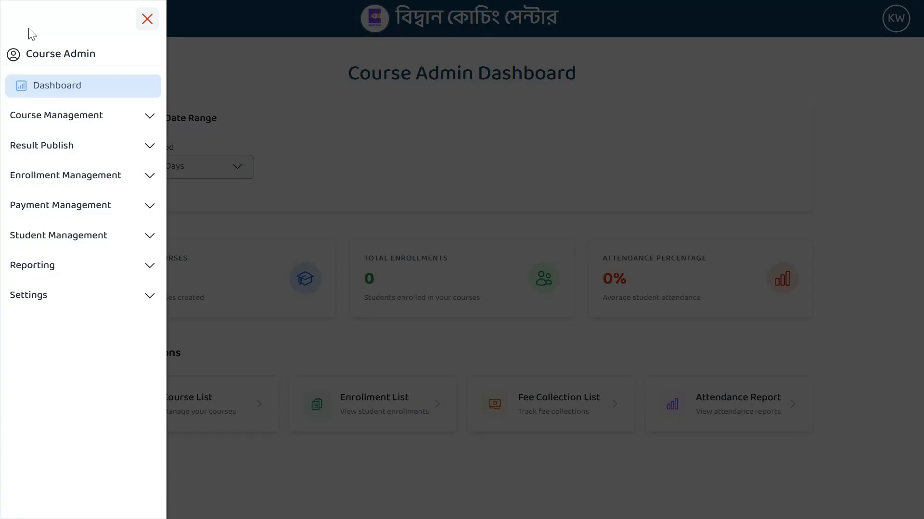
left_click(60, 240)
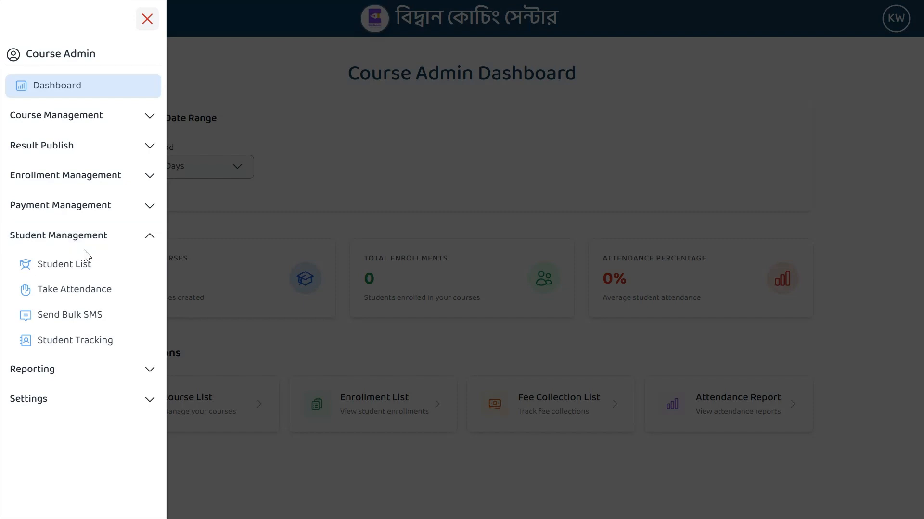
left_click(67, 268)
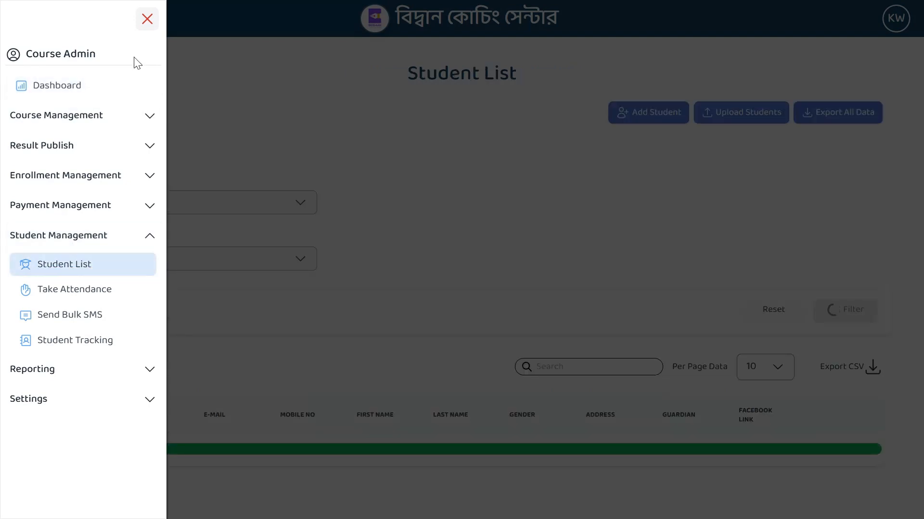
left_click(146, 25)
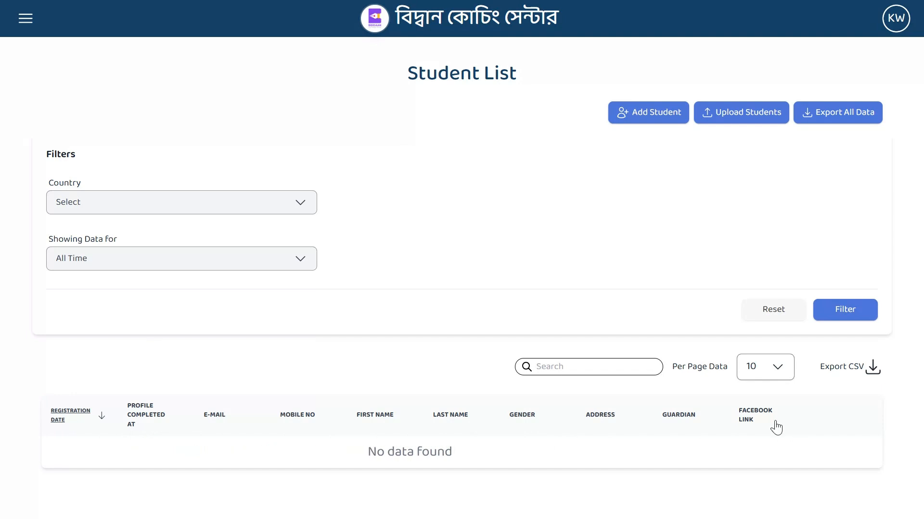
Step: Open the form for adding a new student from the Student List page
left_click(607, 367)
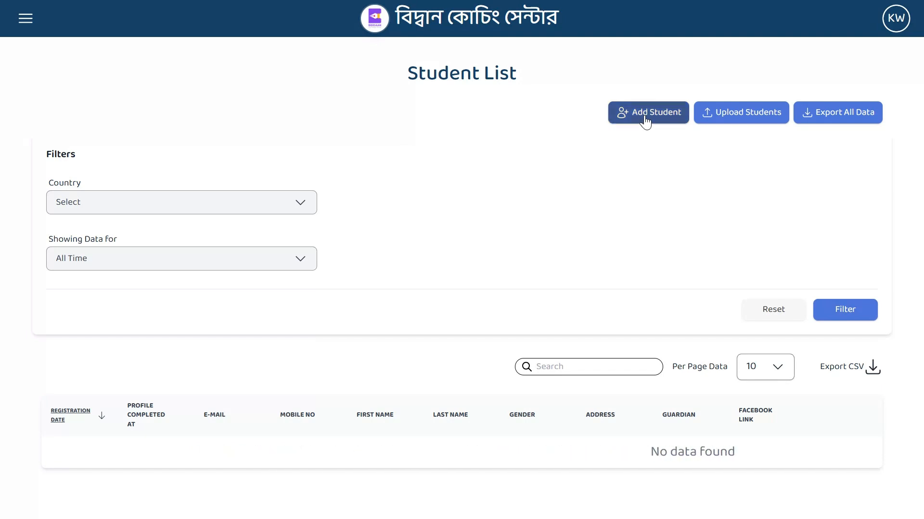
left_click(645, 120)
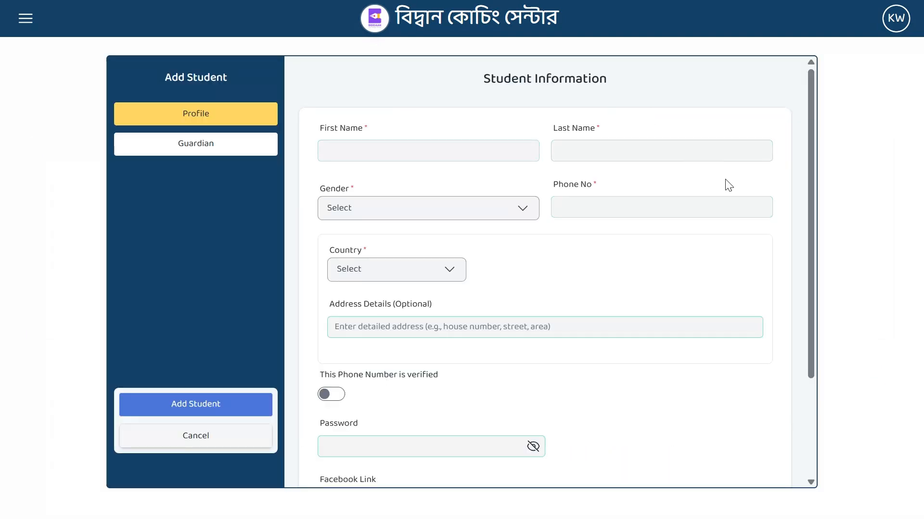
scroll(702, 189, "down", 3)
scroll(702, 191, "up", 2)
scroll(702, 191, "up", 1)
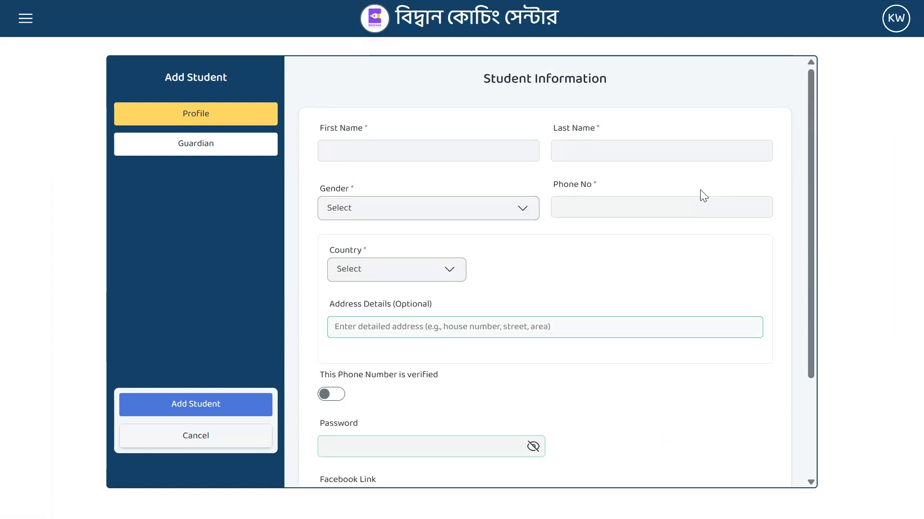
Step: Fill in the student's first name and last name in the profile form
left_click(423, 156)
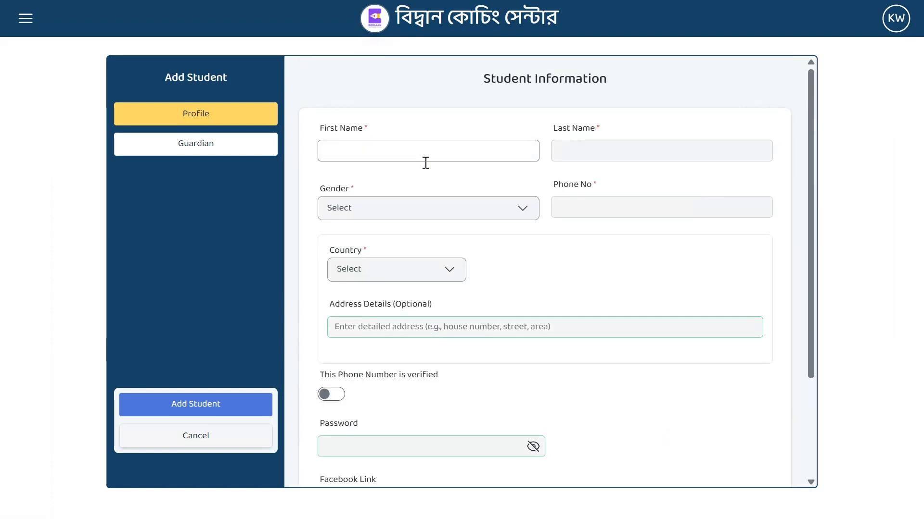
left_click(383, 151)
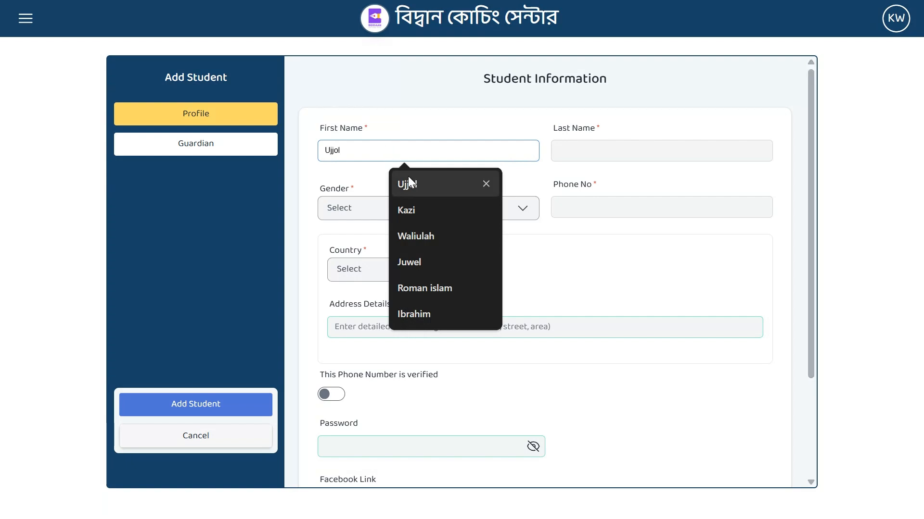
left_click(416, 209)
left_click(611, 150)
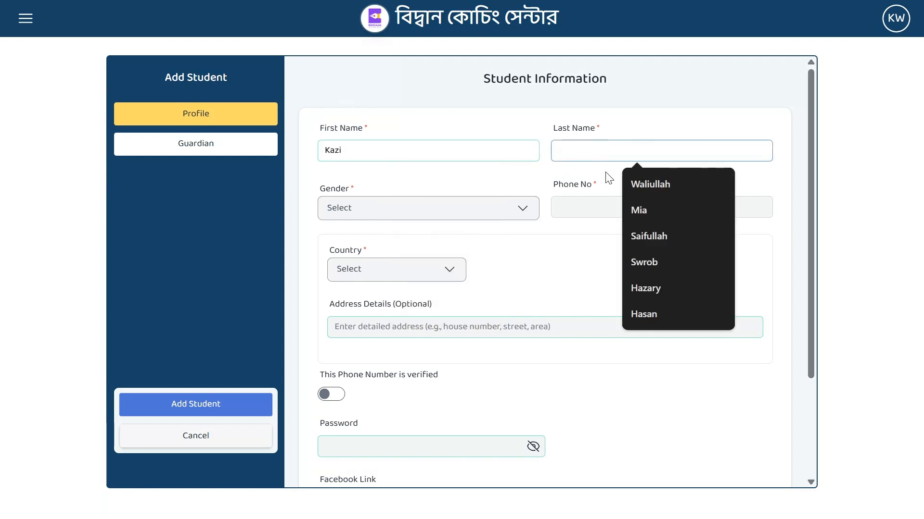
left_click(666, 185)
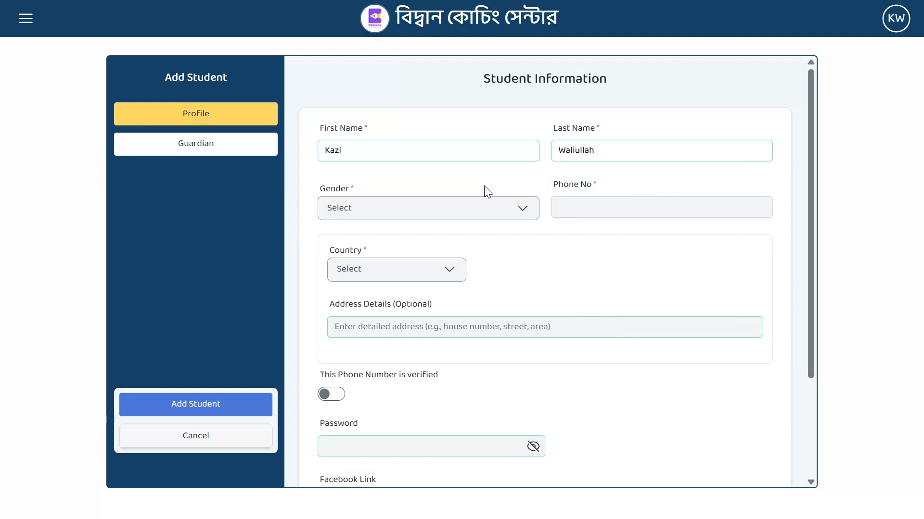
Step: Set the student's gender to Male and enter the student's phone number
left_click(446, 212)
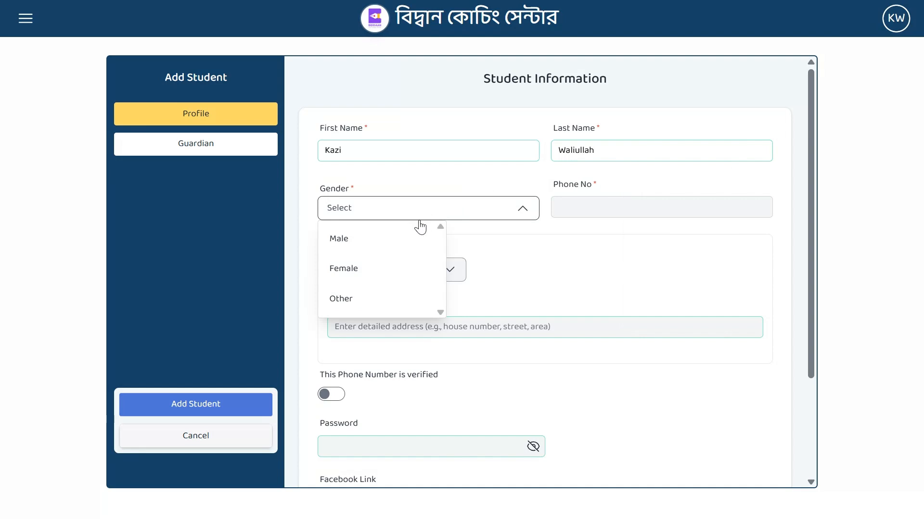
left_click(383, 255)
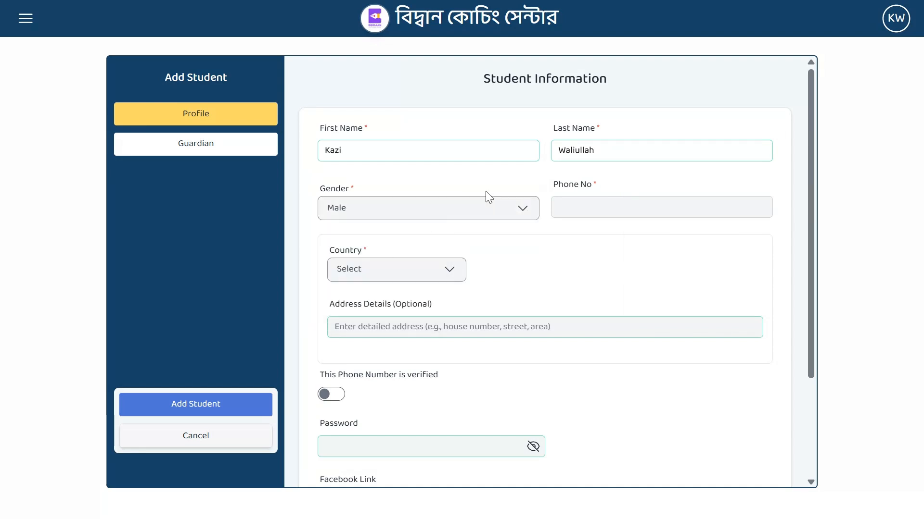
left_click(586, 187)
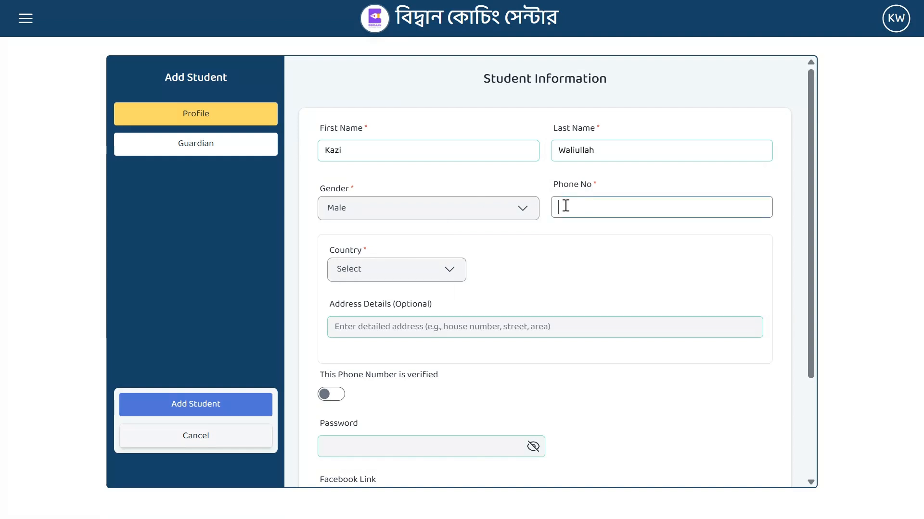
key("ctrl+v")
left_click_drag(613, 208, 520, 207)
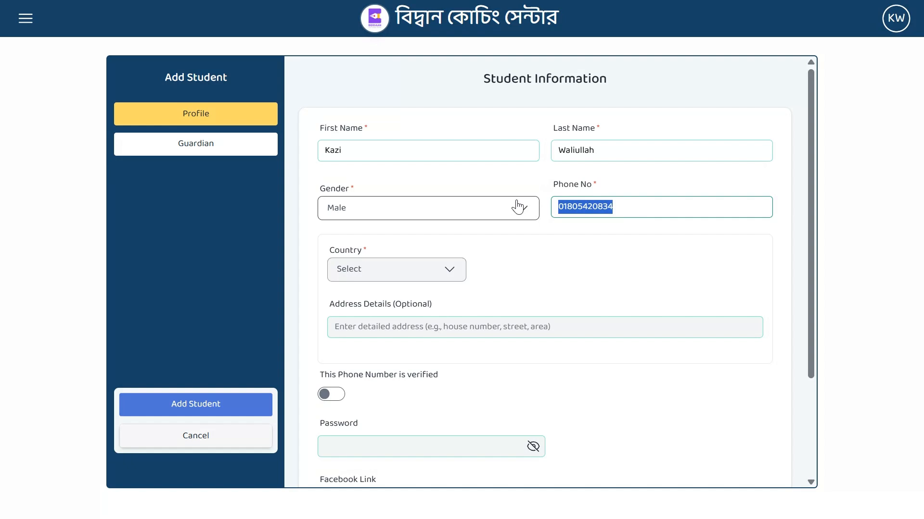
left_click(555, 279)
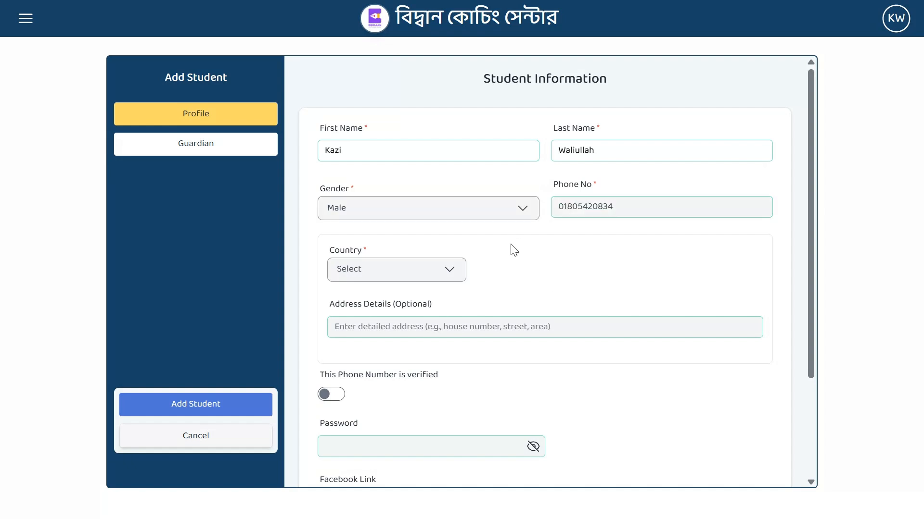
Step: Set the student's country to Bangladesh
scroll(372, 247, "down", 3)
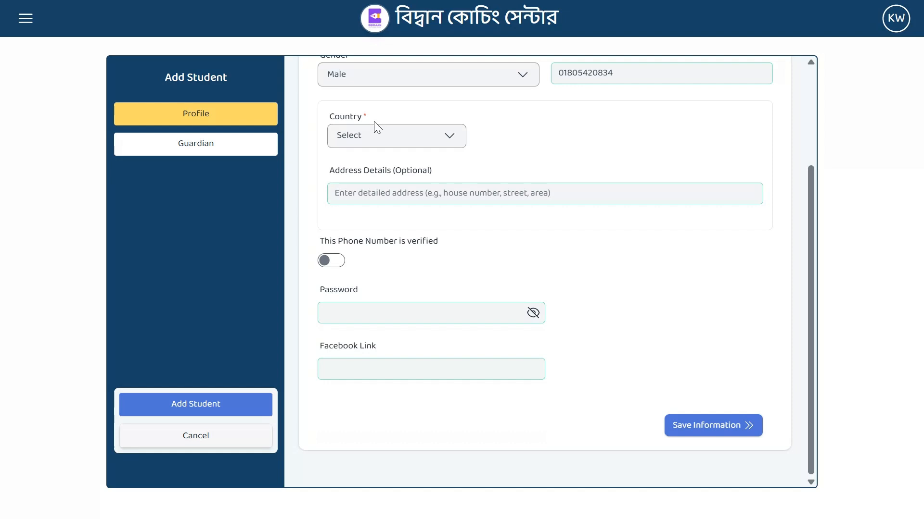
left_click(378, 139)
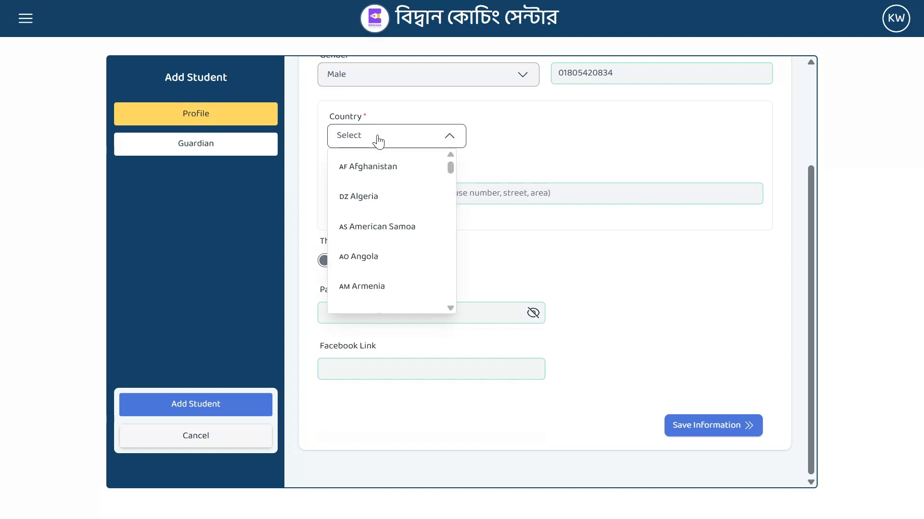
left_click_drag(454, 168, 453, 183)
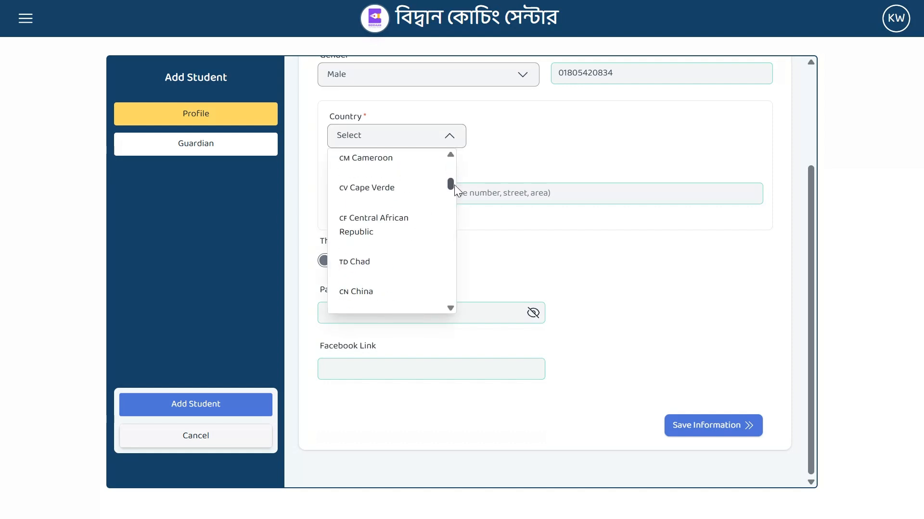
scroll(384, 212, "up", 5)
left_click(386, 235)
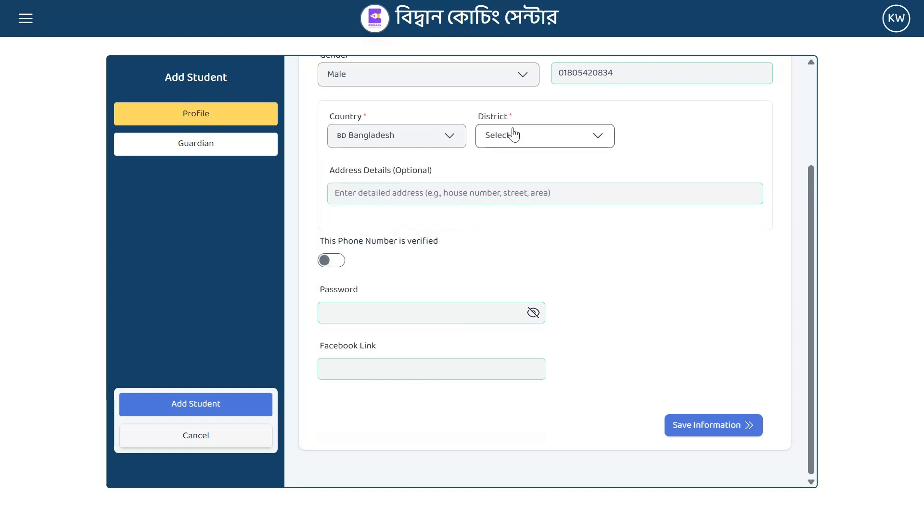
Step: Set the student's district to Dhaka and the thana to Savar
left_click(515, 141)
scroll(539, 231, "down", 2)
scroll(539, 231, "down", 5)
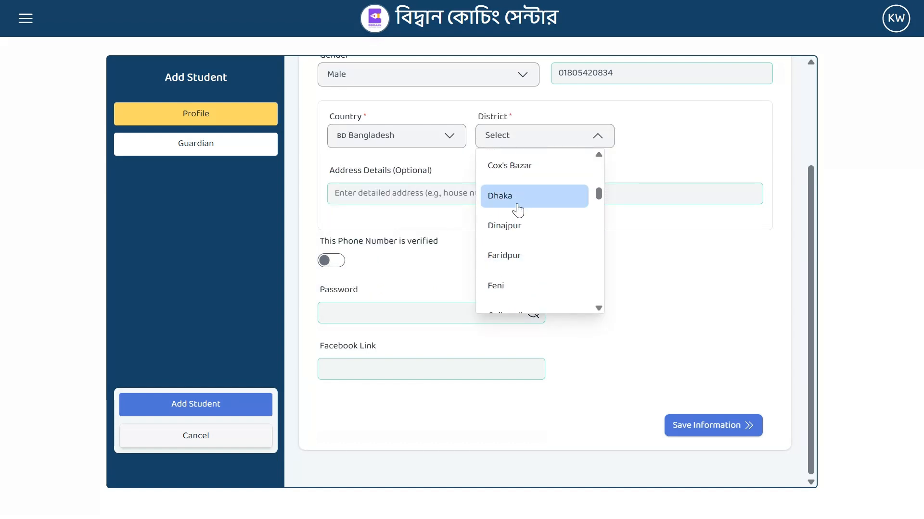
left_click(521, 198)
left_click(663, 138)
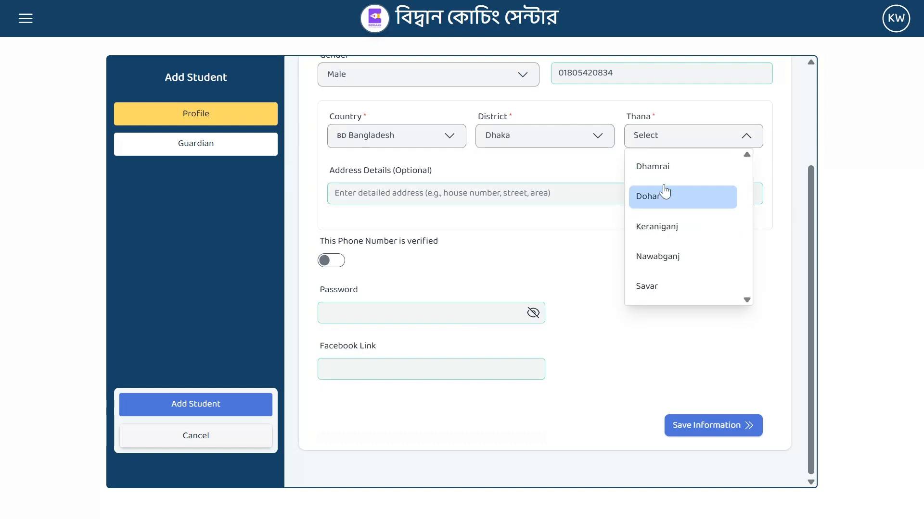
left_click(670, 285)
scroll(331, 247, "up", 2)
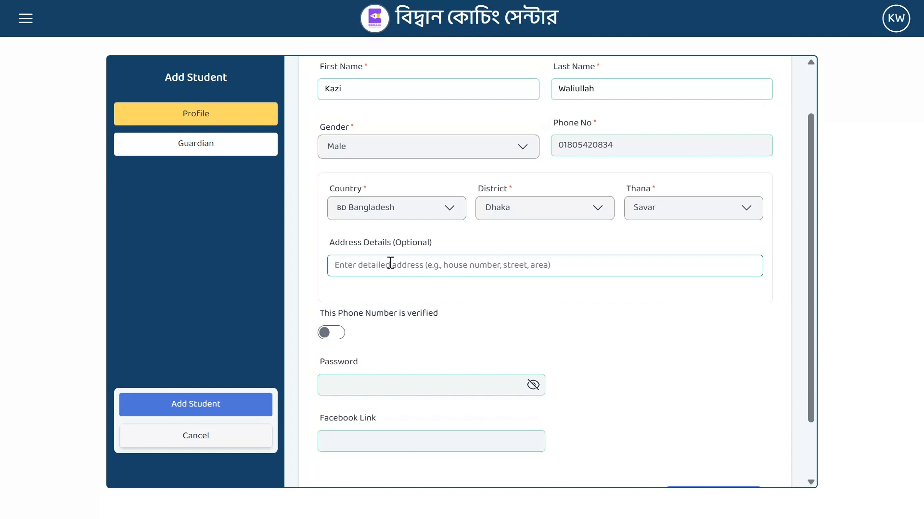
left_click(503, 295)
scroll(481, 265, "down", 2)
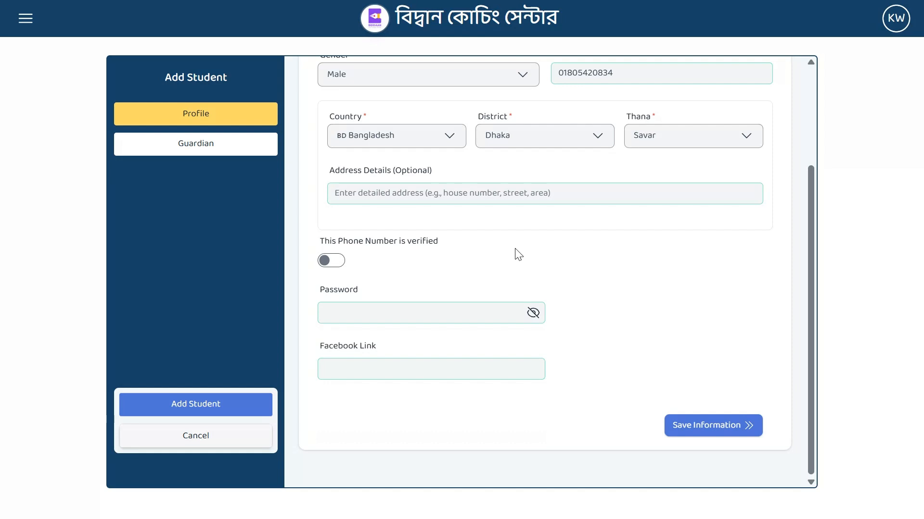
scroll(518, 229, "up", 3)
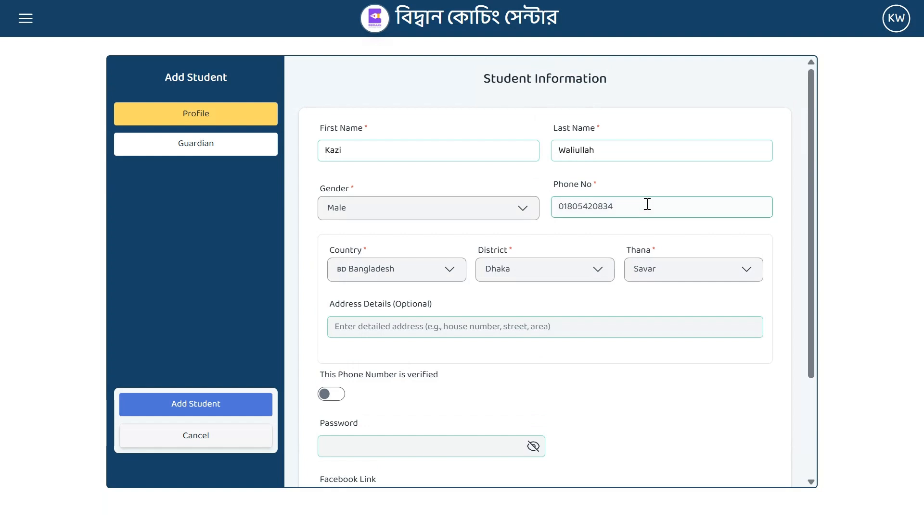
left_click_drag(645, 206, 553, 210)
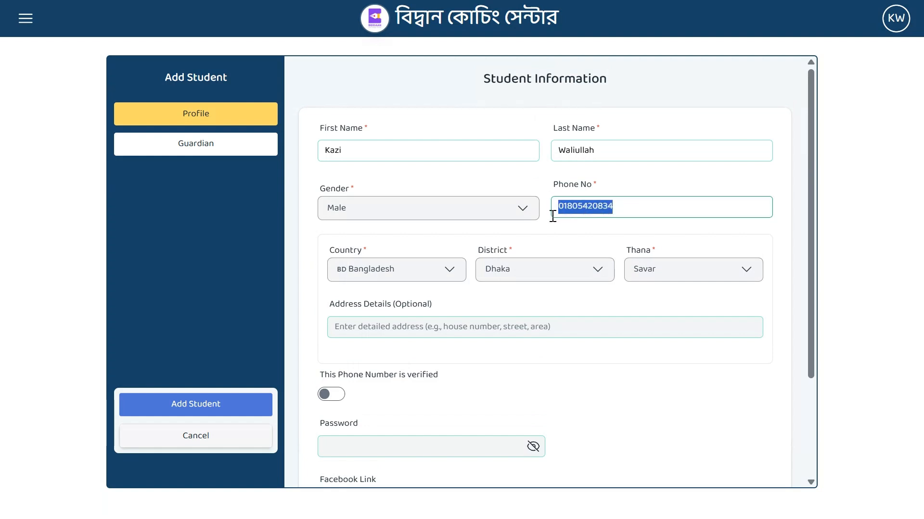
left_click(588, 208)
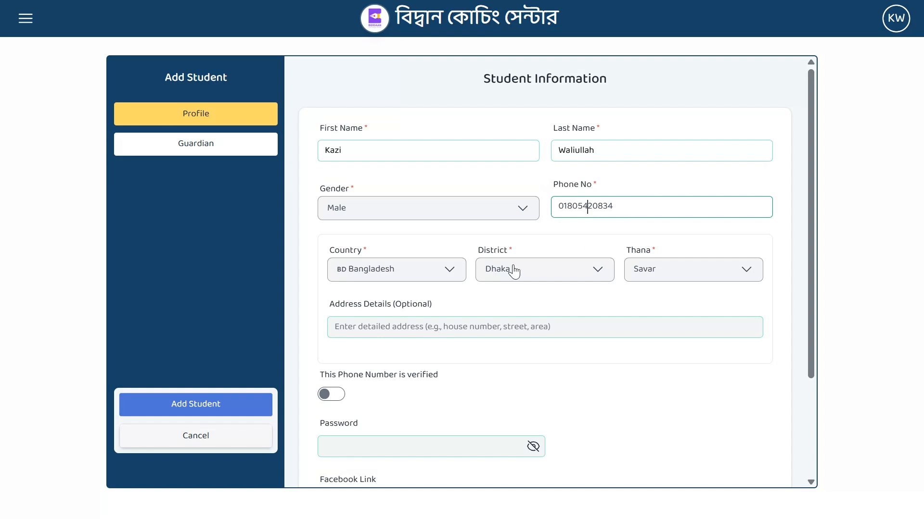
Step: Mark the student's phone number as verified and save the profile information to continue to the guardian section
scroll(513, 268, "down", 3)
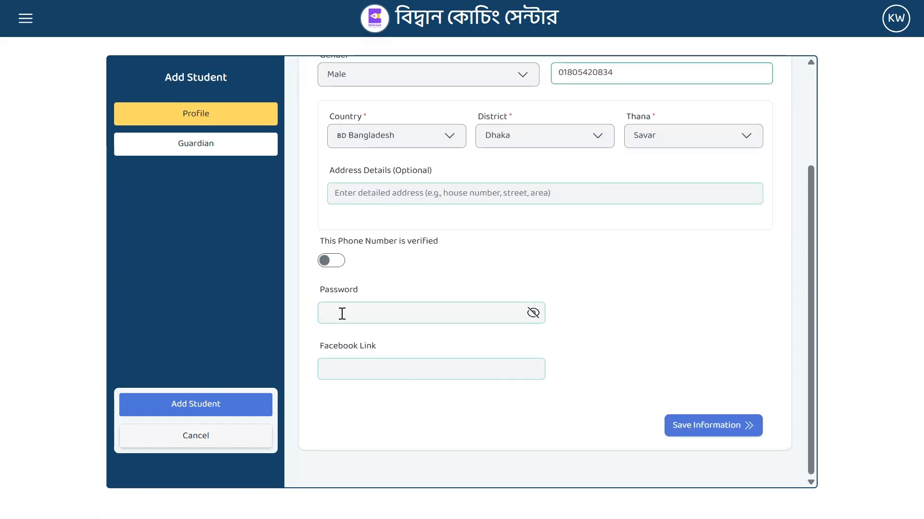
left_click(338, 262)
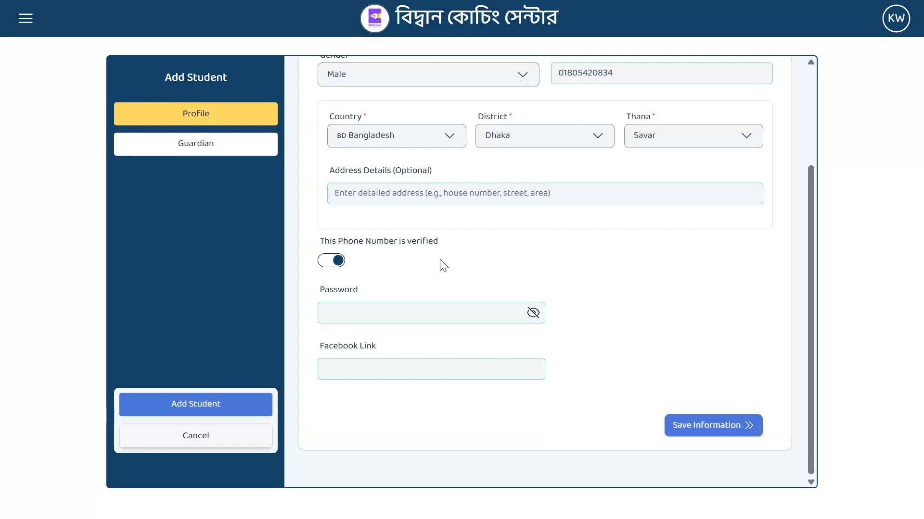
left_click(343, 307)
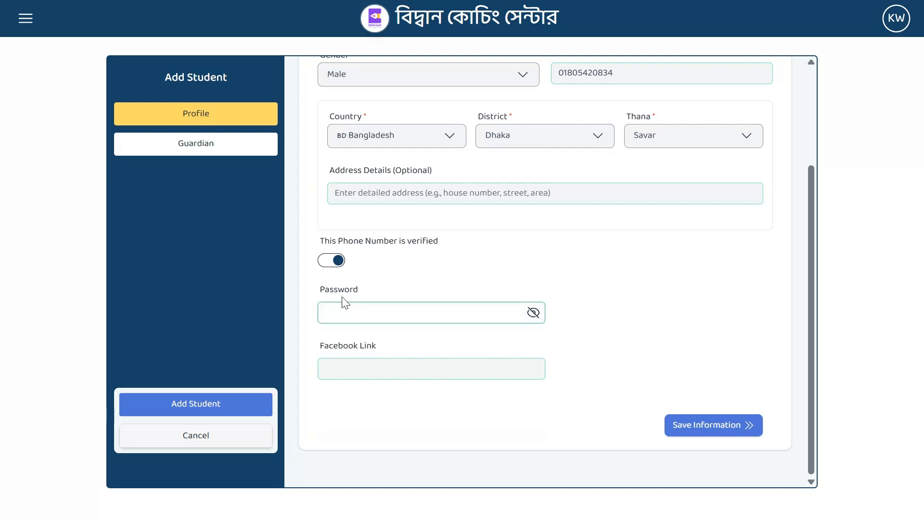
left_click(333, 369)
left_click(385, 351)
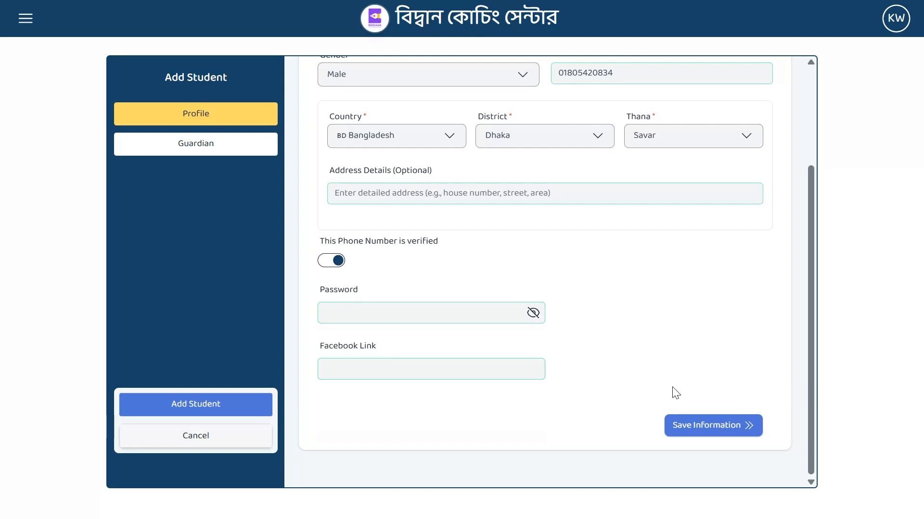
left_click(740, 436)
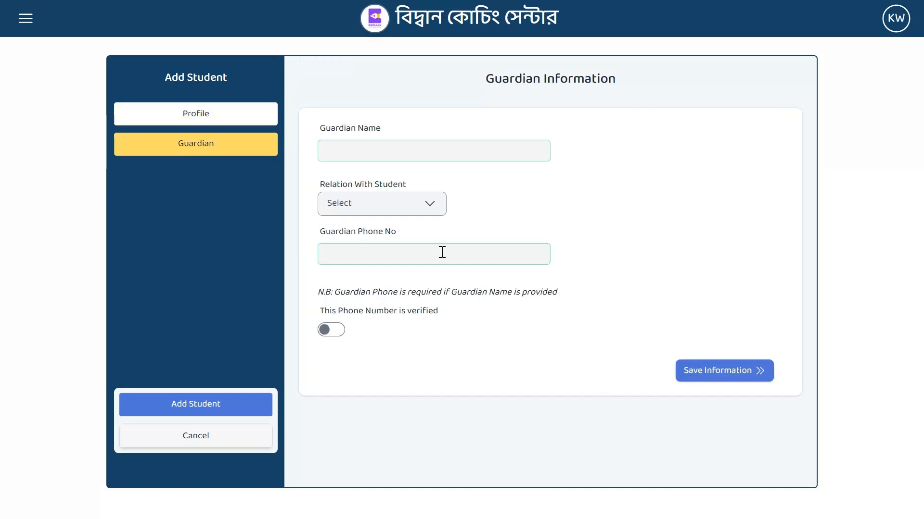
left_click(355, 143)
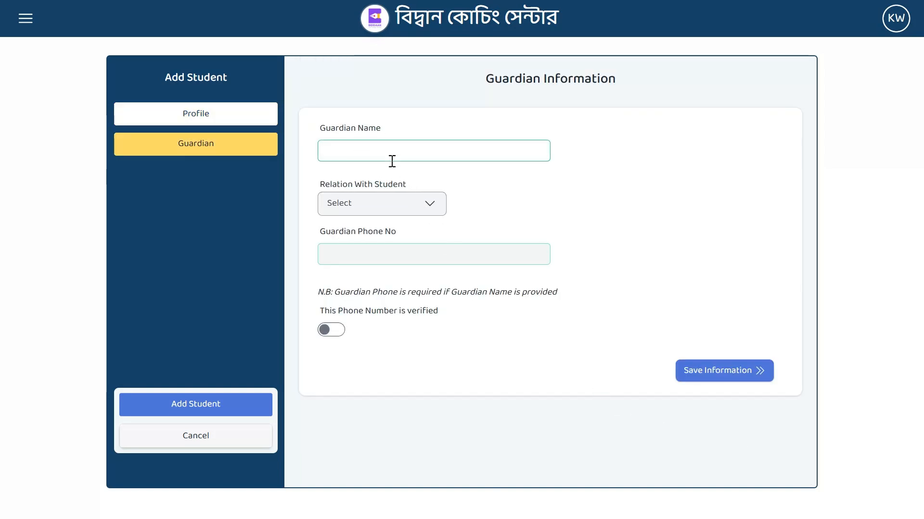
left_click(432, 237)
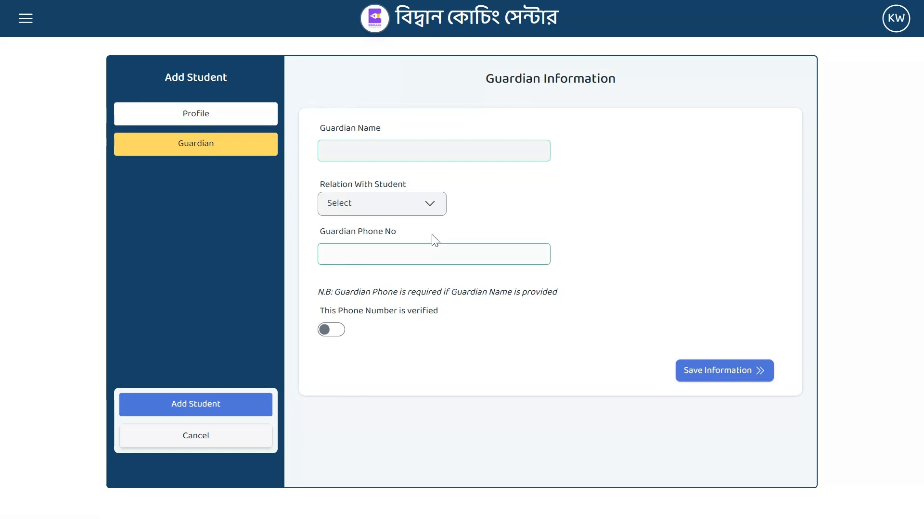
left_click(436, 241)
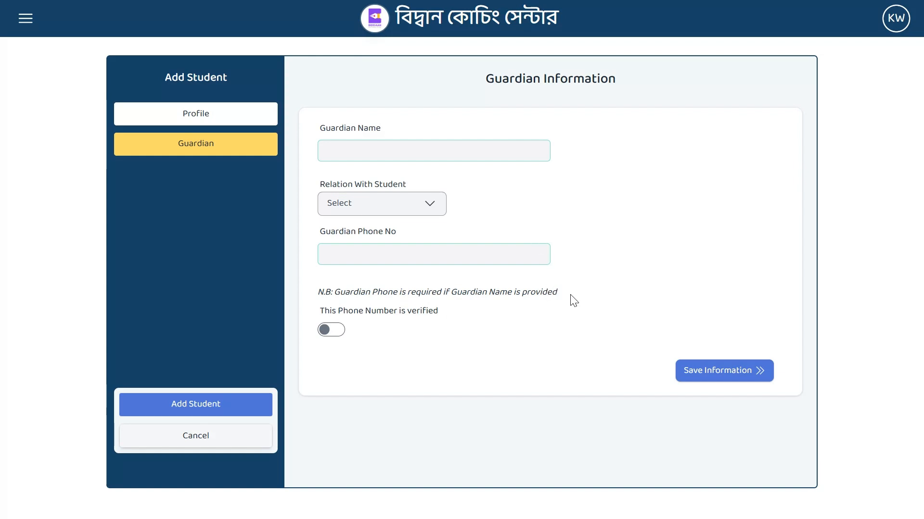
left_click_drag(570, 298, 338, 301)
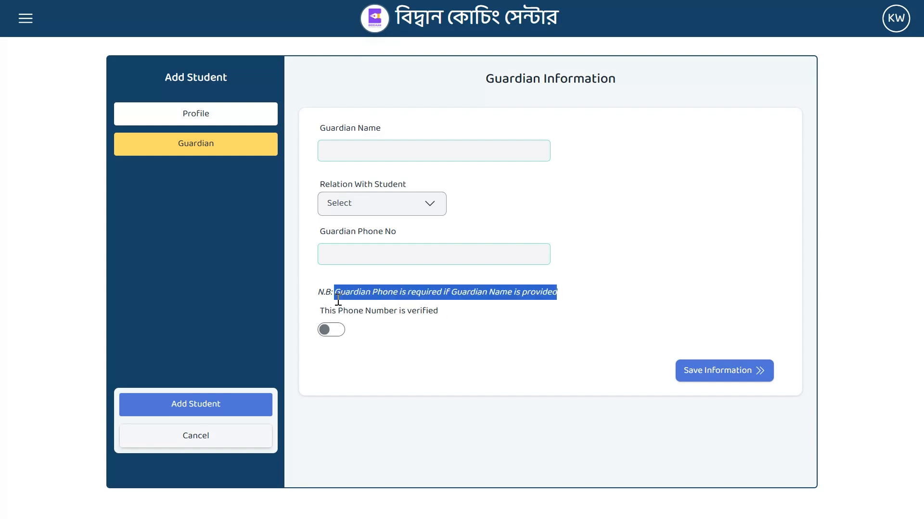
left_click(424, 348)
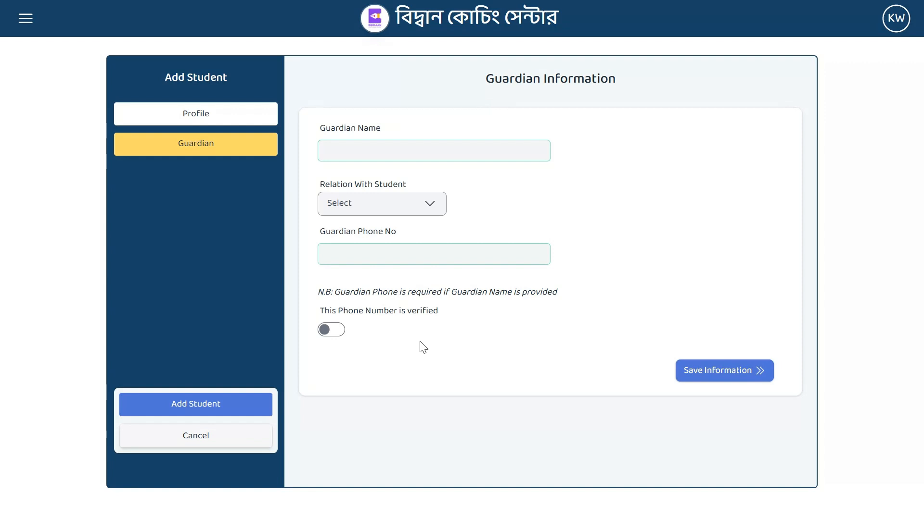
Step: Fill in the guardian's phone number from the saved suggestions and copy it
left_click(414, 254)
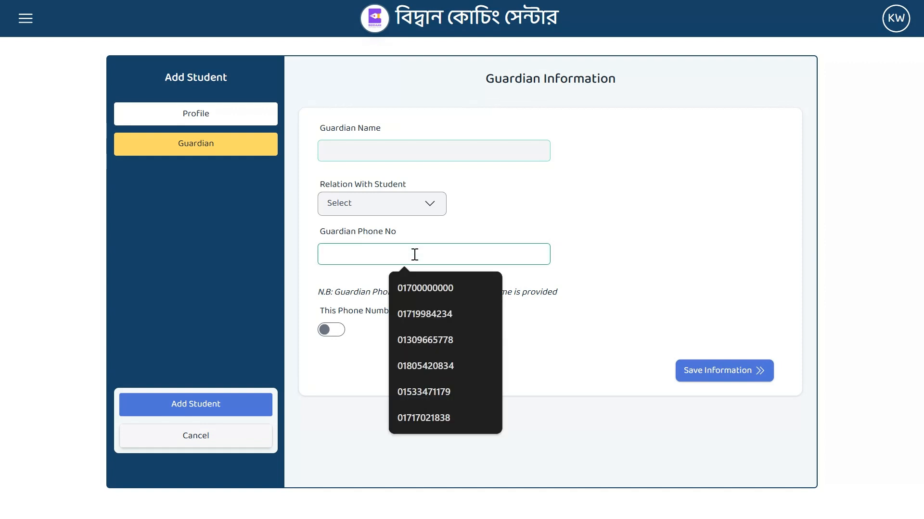
left_click(443, 365)
left_click(568, 273)
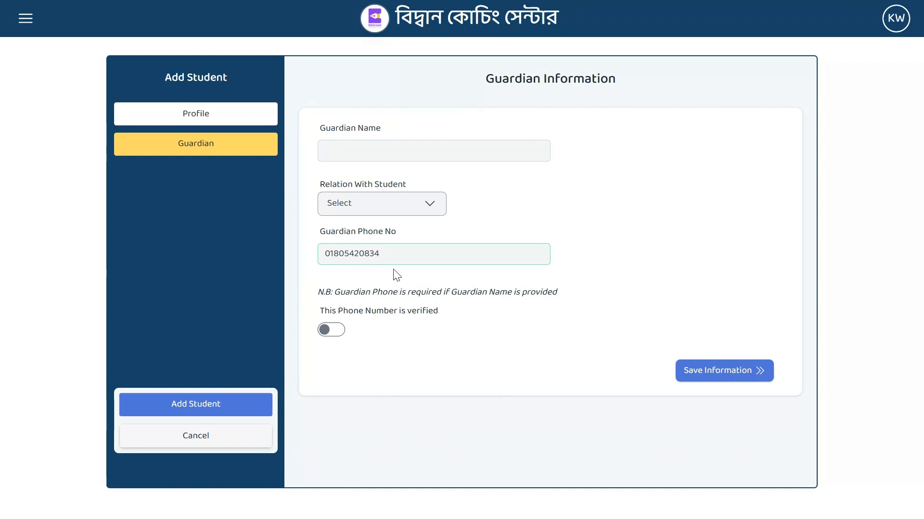
left_click_drag(384, 255, 319, 260)
key("ctrl+c")
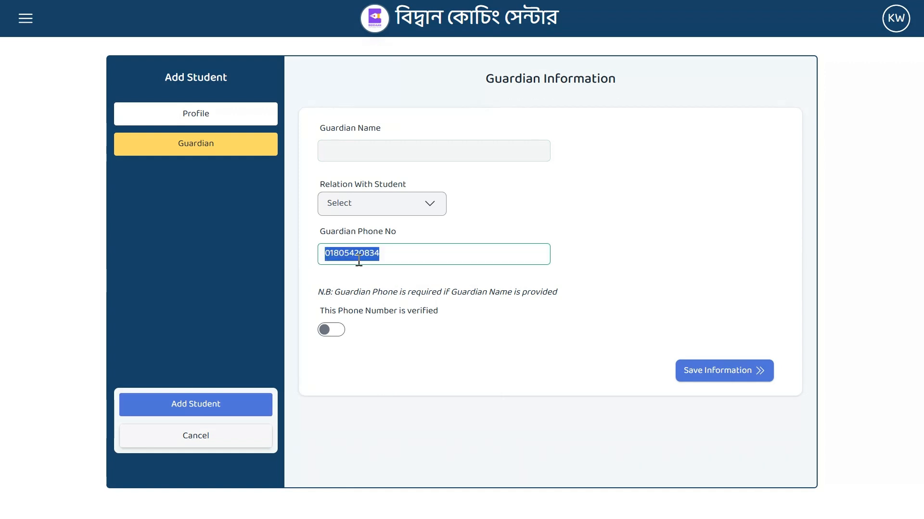
Step: Clear the guardian's phone number and add the student without guardian details
key("BackSpace")
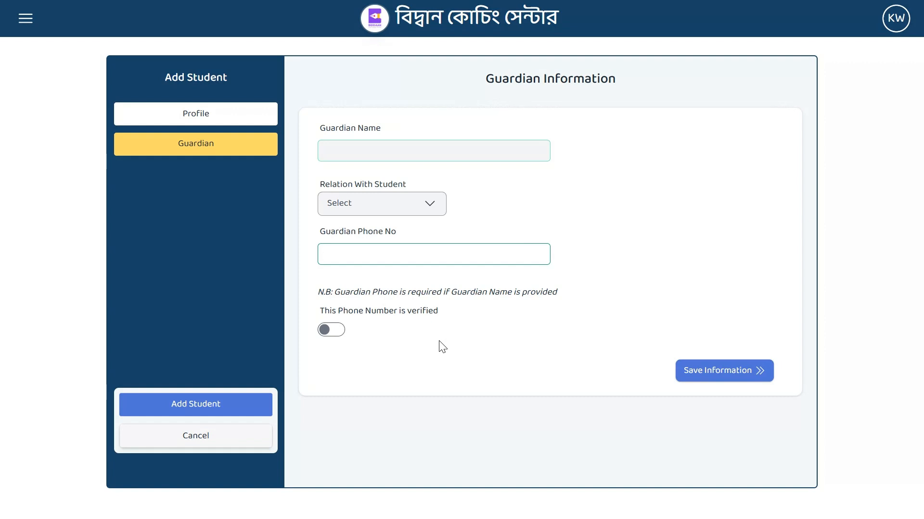
left_click(214, 403)
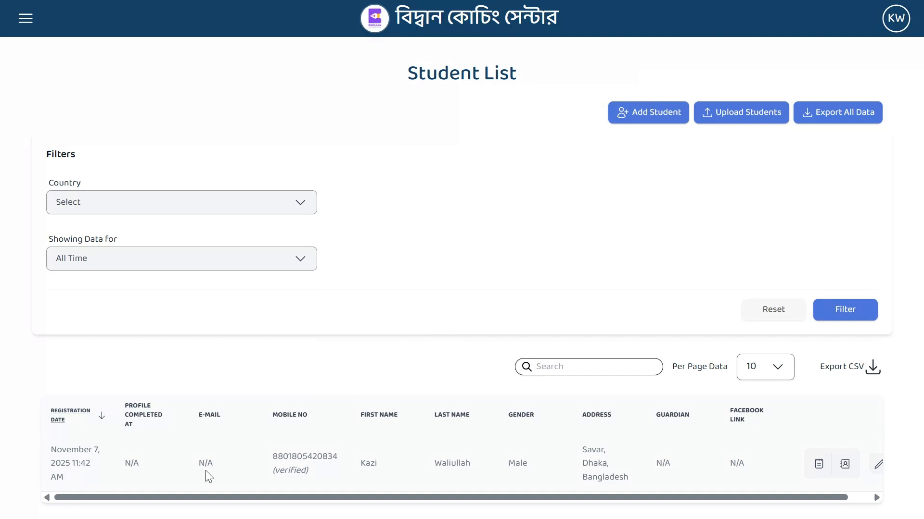
Step: Open the newly added student's record for editing and review the profile information
left_click_drag(108, 498, 654, 498)
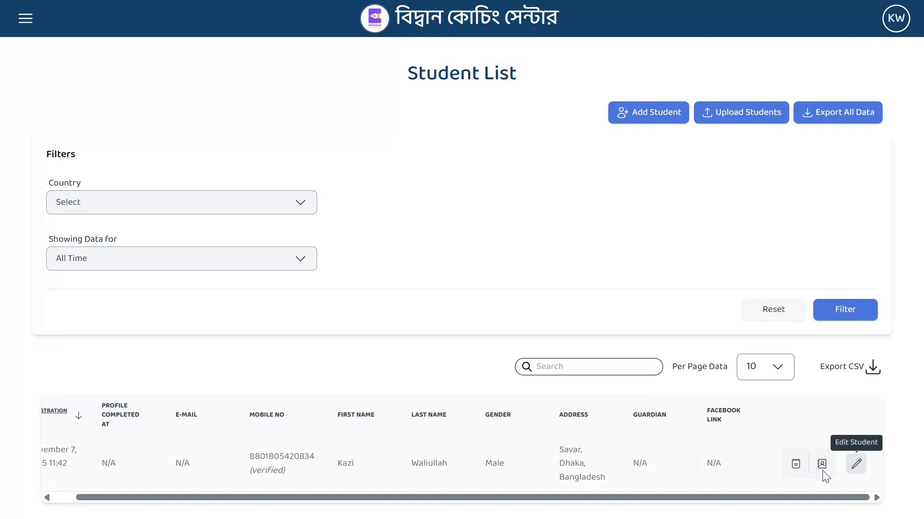
left_click_drag(686, 499, 635, 507)
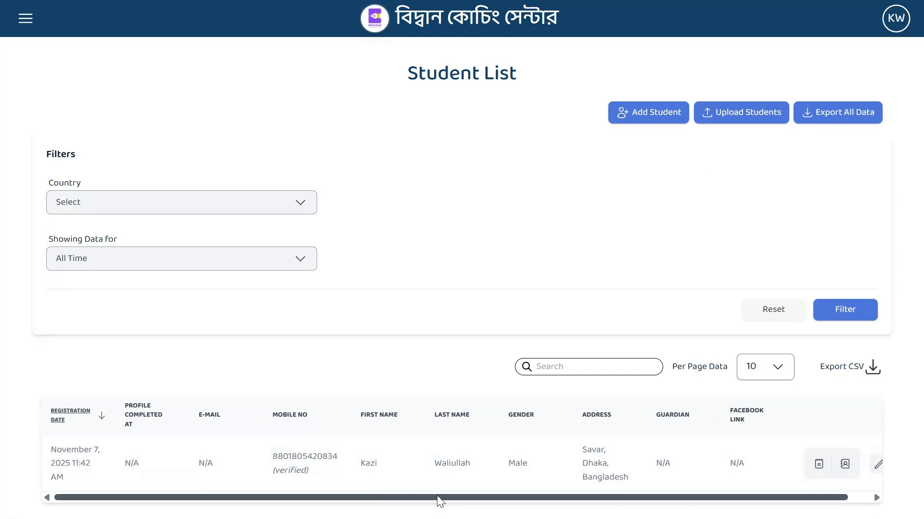
left_click_drag(438, 498, 526, 509)
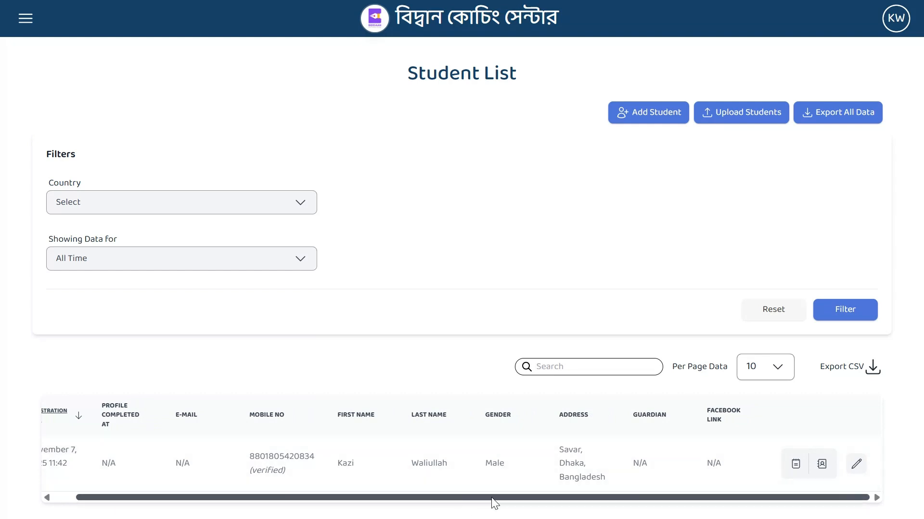
left_click_drag(495, 501, 469, 503)
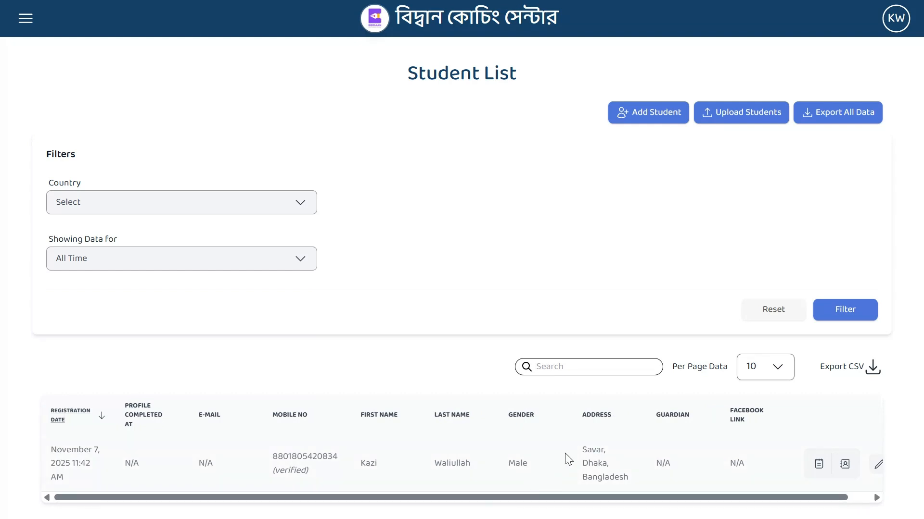
scroll(565, 453, "right", 1)
scroll(566, 453, "left", 1)
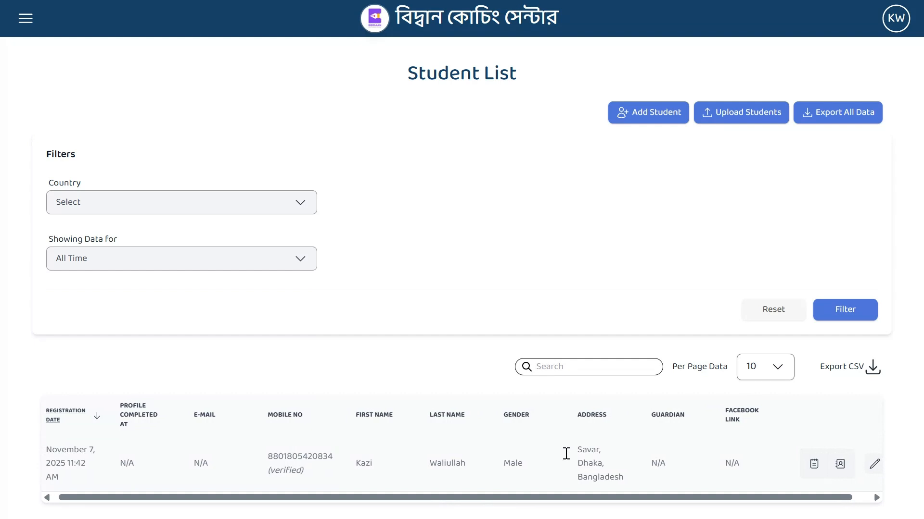
scroll(564, 451, "right", 1)
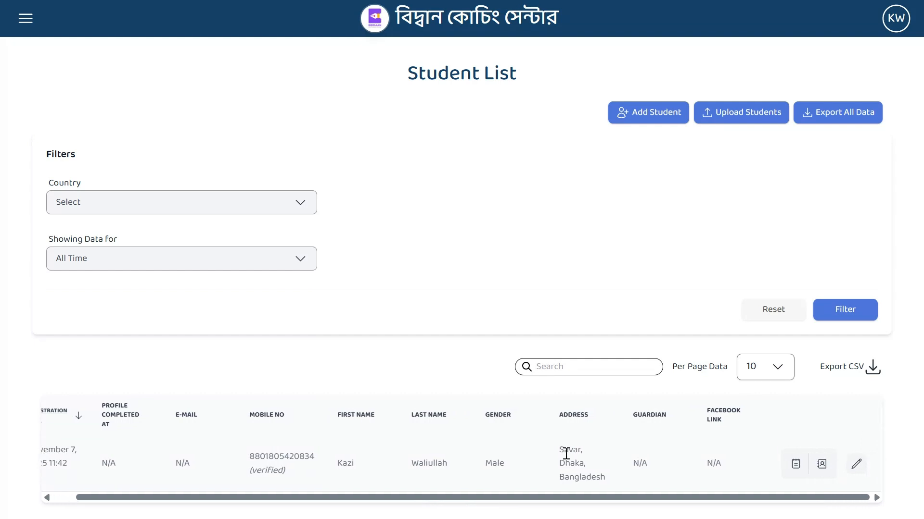
left_click(856, 465)
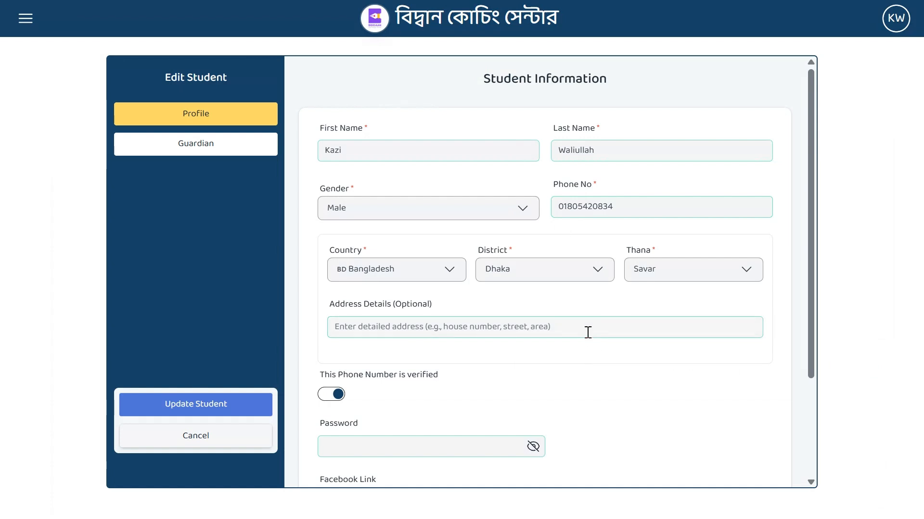
scroll(584, 332, "down", 3)
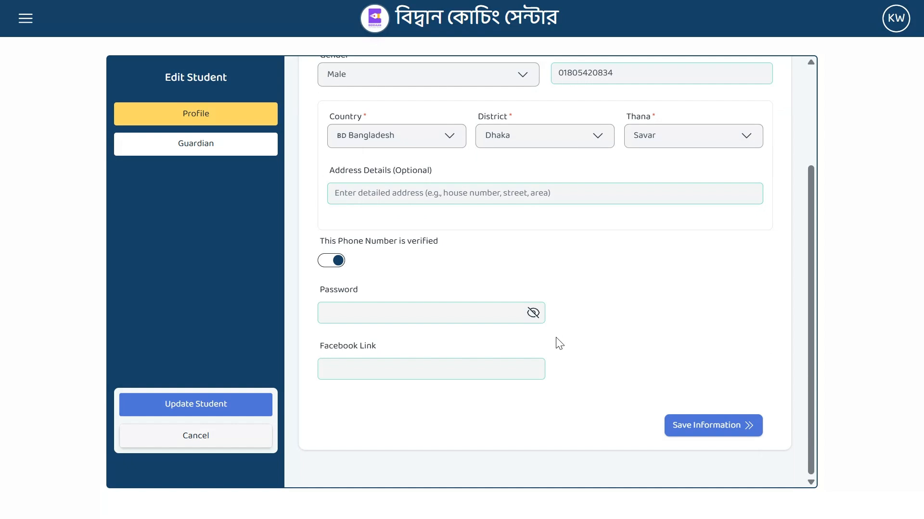
scroll(553, 332, "up", 3)
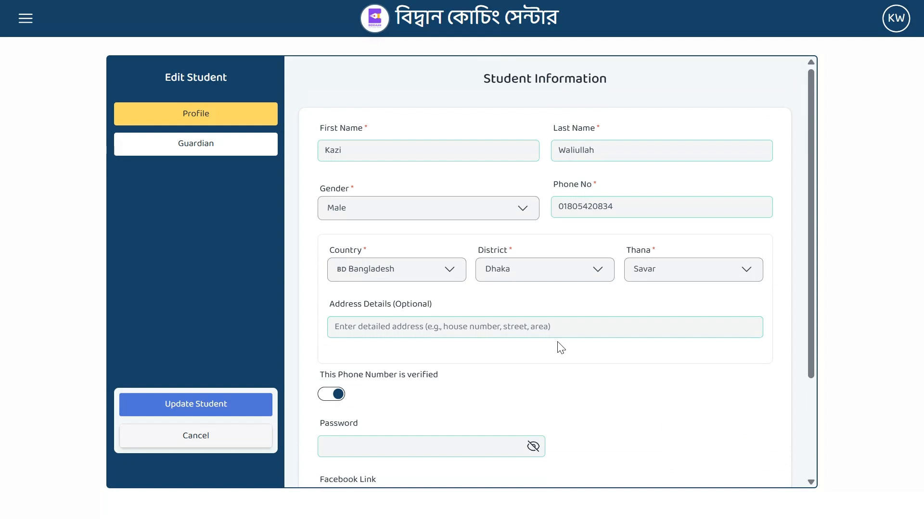
Step: In the guardian section, enter the guardian's name and set the relation with the student to Father
left_click(197, 143)
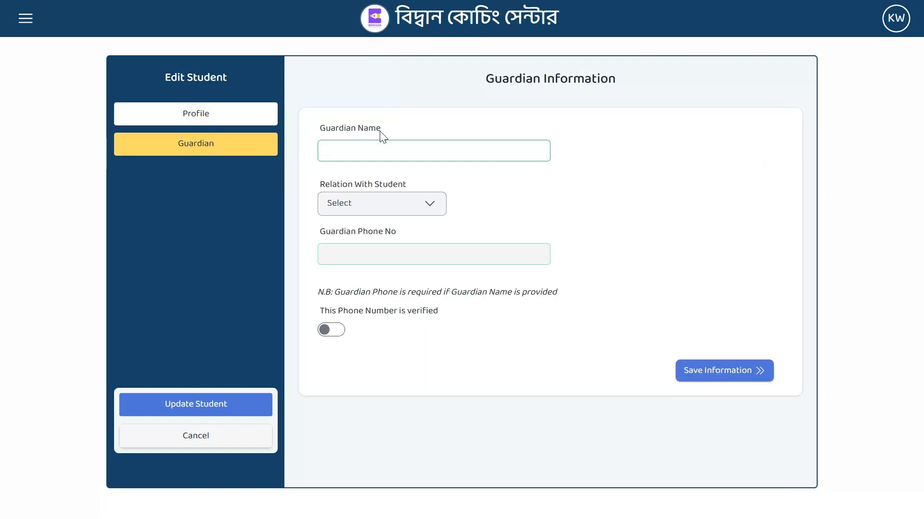
left_click(374, 142)
type("Mr. Ovibabok")
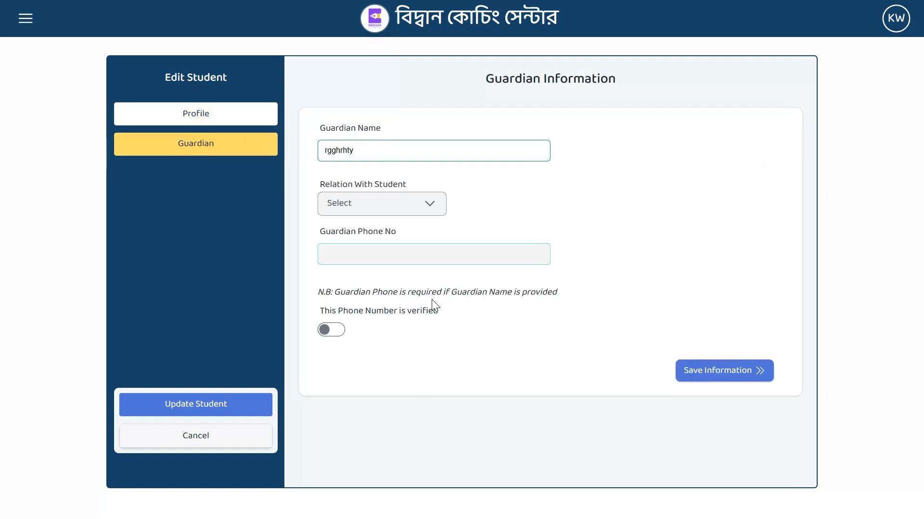
left_click(397, 214)
left_click(384, 215)
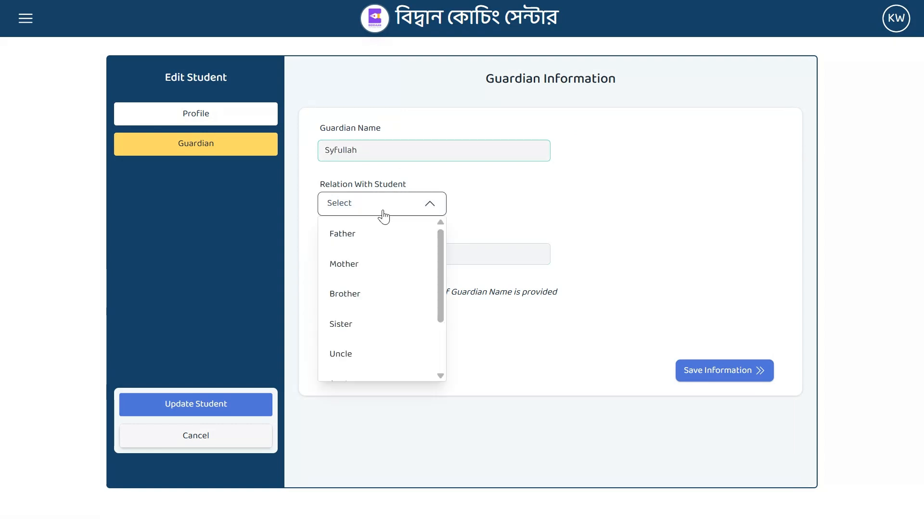
left_click(364, 234)
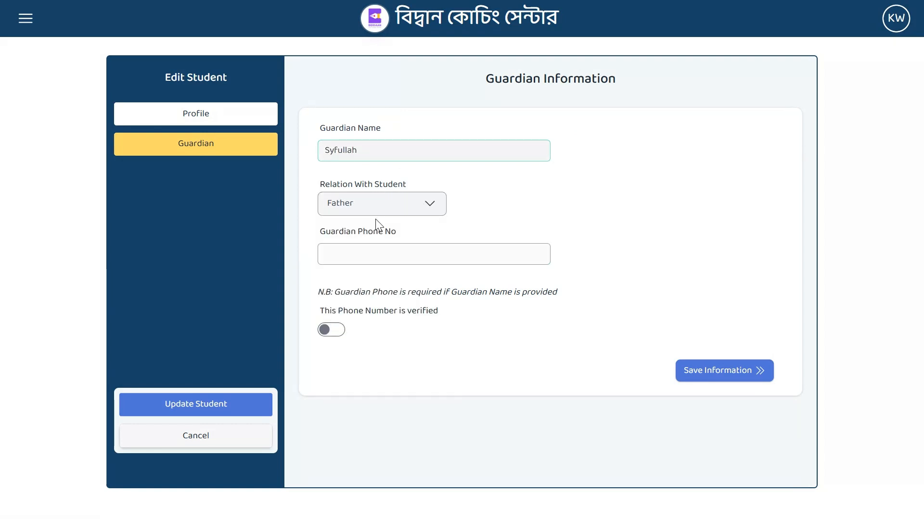
Step: Paste the copied number as the guardian's phone number, mark it as verified, and try to save the guardian information
left_click(386, 256)
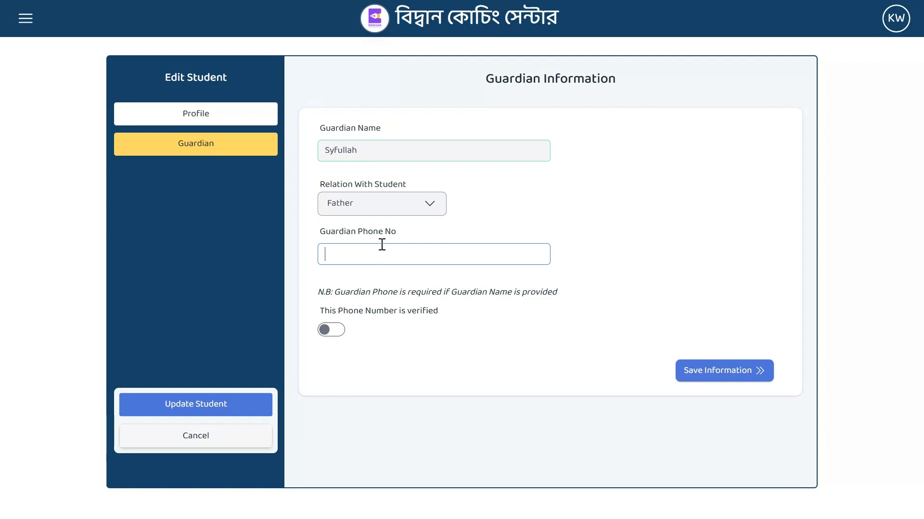
key("ctrl+v")
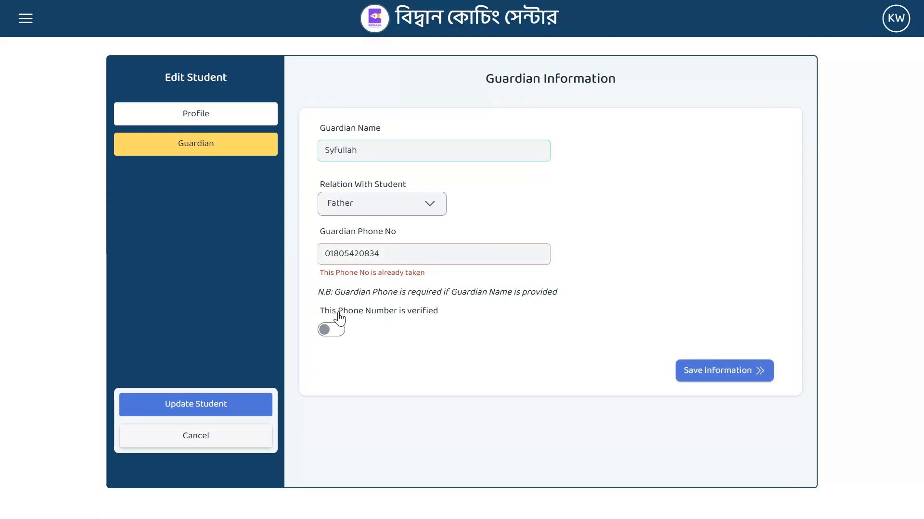
left_click(330, 334)
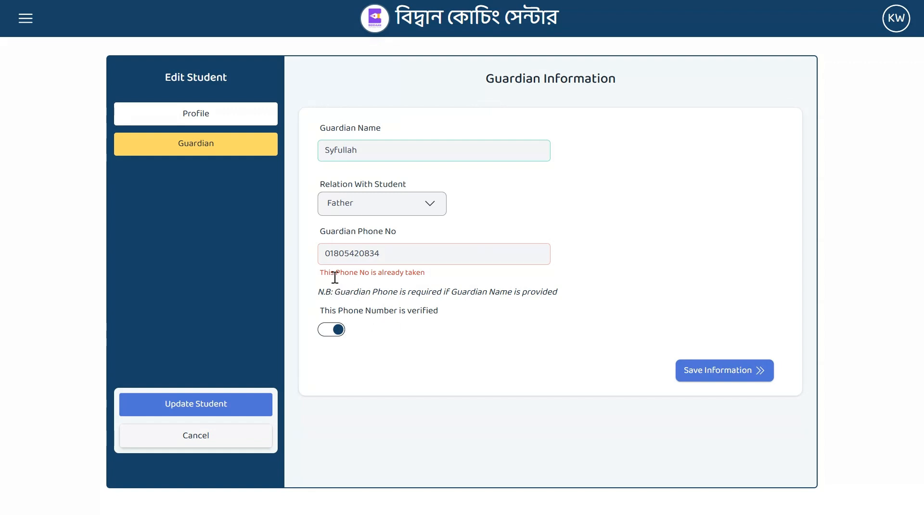
mouse_move(445, 276)
left_mouse_down()
mouse_move(428, 279)
mouse_move(447, 282)
left_mouse_up()
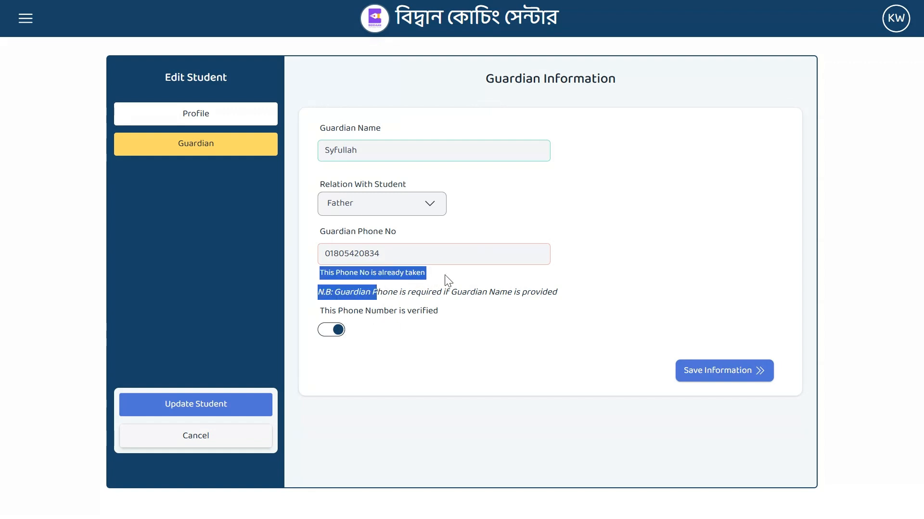
left_click(448, 281)
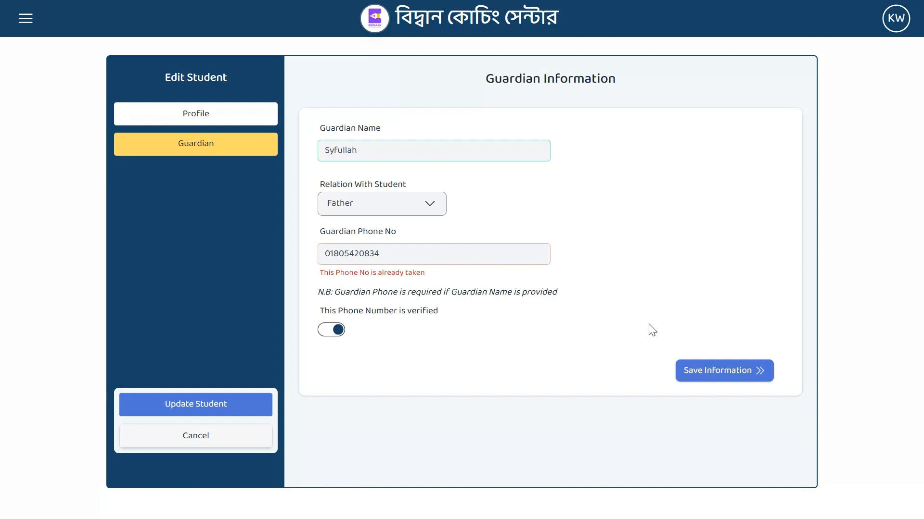
left_click(707, 380)
Step: Change the last digit of the guardian's phone number to 1
left_click(394, 253)
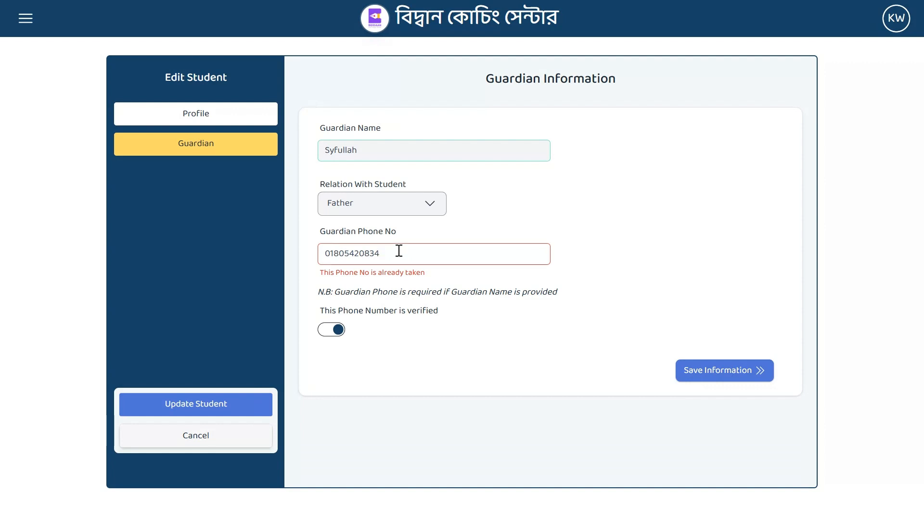
key("BackSpace")
type("1")
left_click(485, 350)
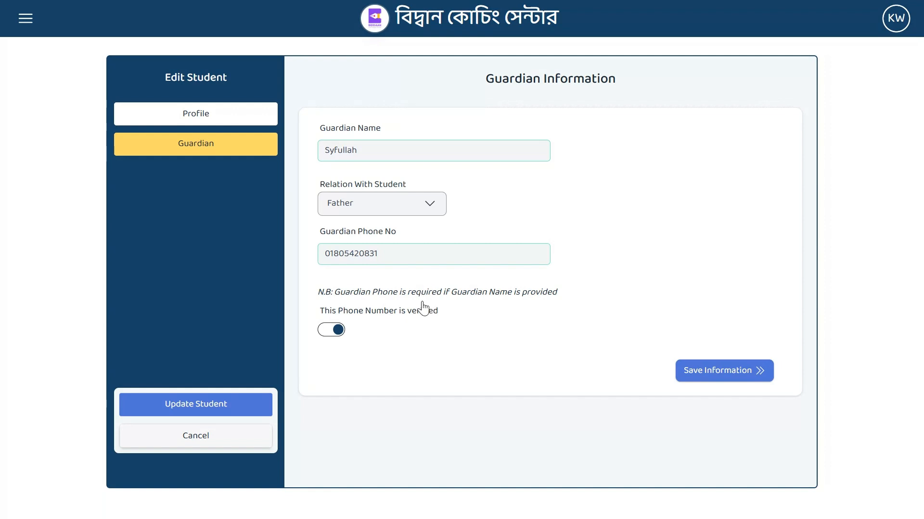
Step: Save the guardian information and update the student record
left_click(704, 383)
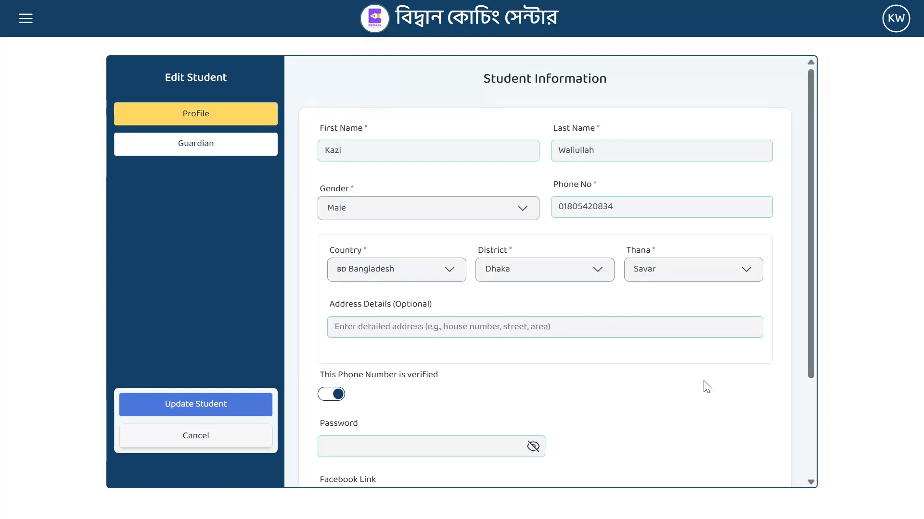
left_click(215, 404)
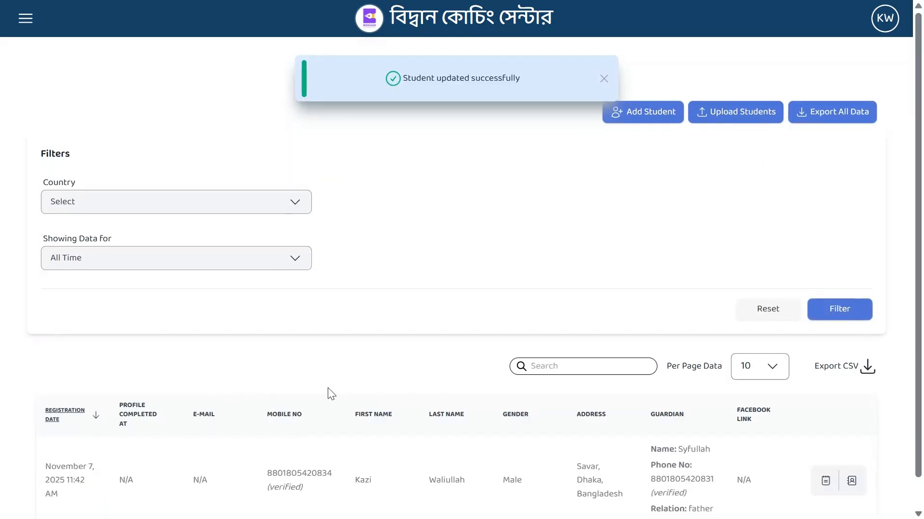
Step: Examine the student's row in the list, including the guardian details and row actions, and the list's search field
scroll(513, 438, "down", 1)
left_click_drag(650, 389, 685, 389)
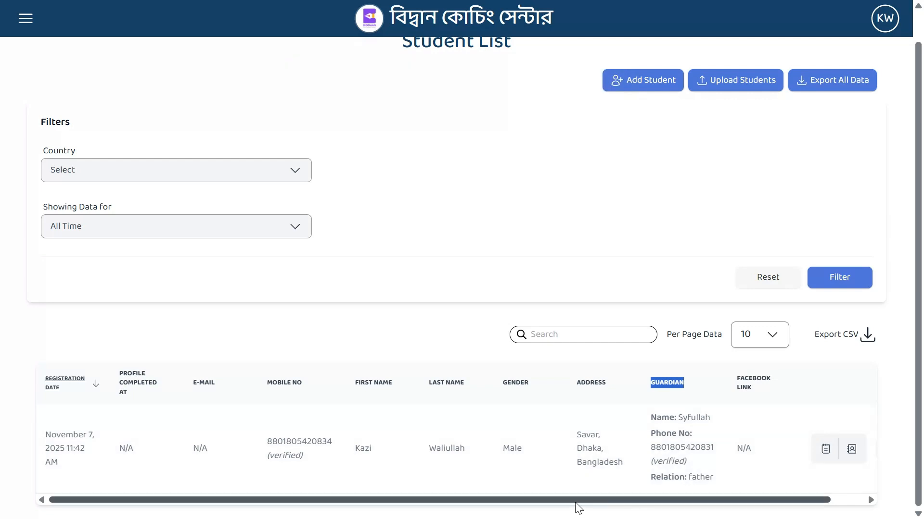
left_click(698, 384)
mouse_move(682, 501)
left_mouse_down()
mouse_move(784, 508)
mouse_move(556, 514)
left_mouse_up()
scroll(702, 434, "right", 2)
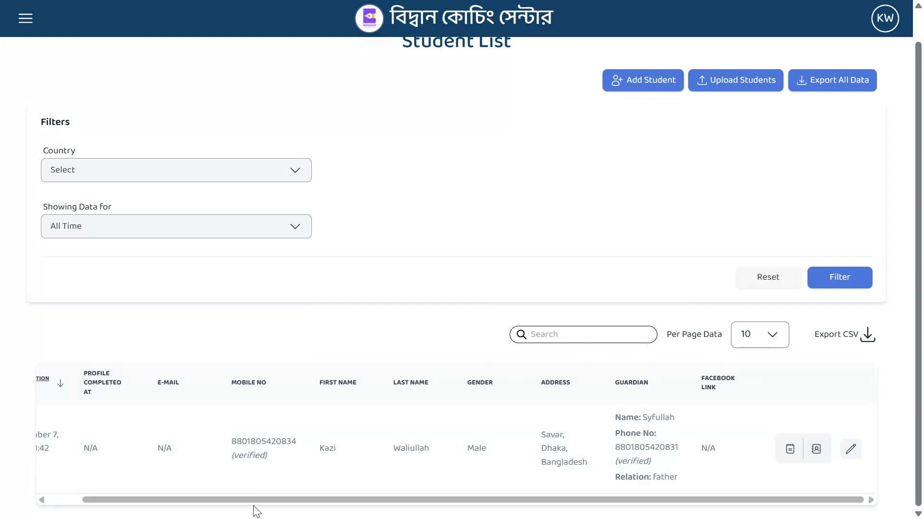
left_click_drag(253, 511, 276, 458)
left_click(353, 362)
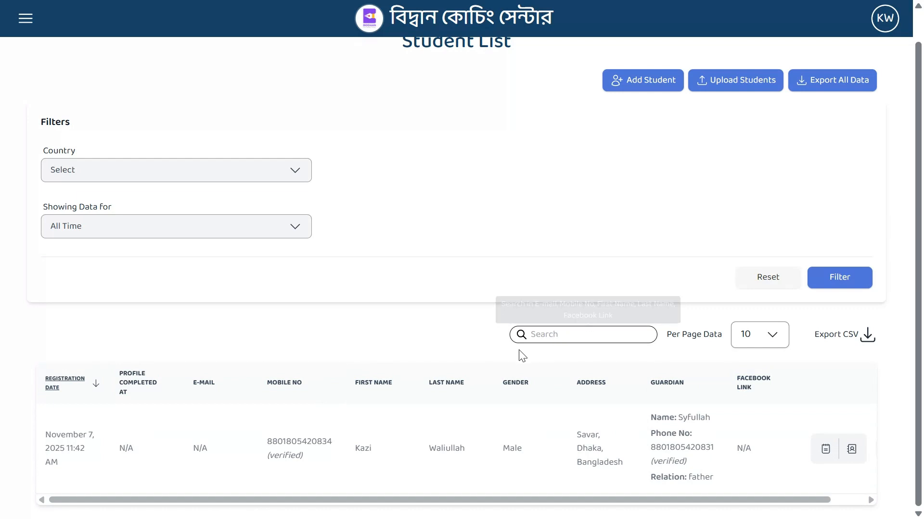
left_click(537, 335)
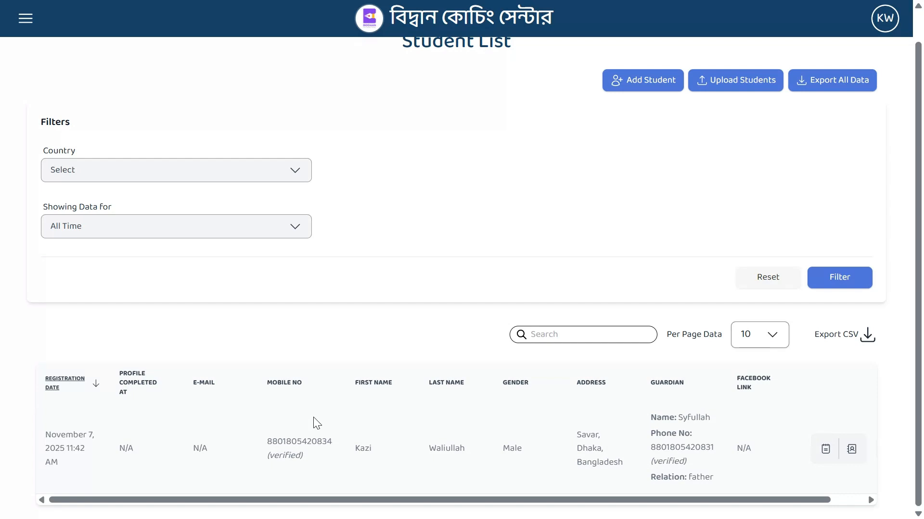
Step: Set the student list to show 50 entries per page
left_click(768, 339)
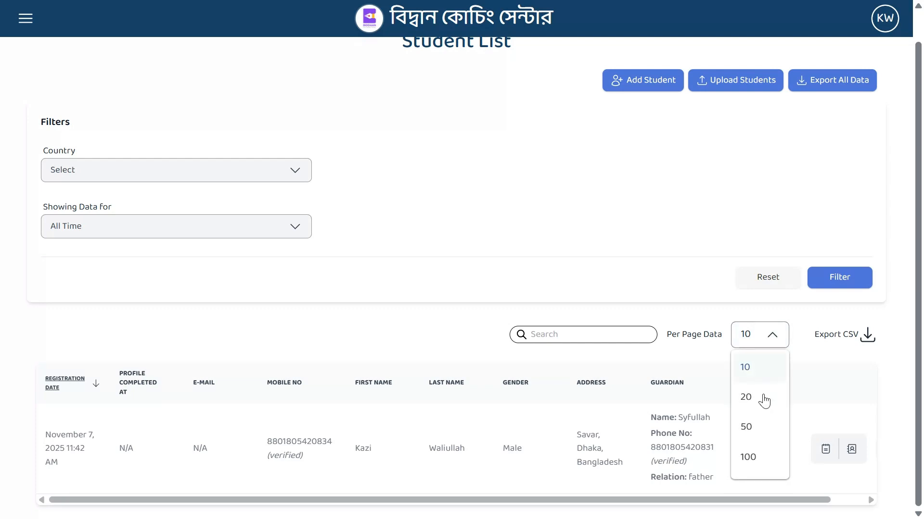
left_click(760, 435)
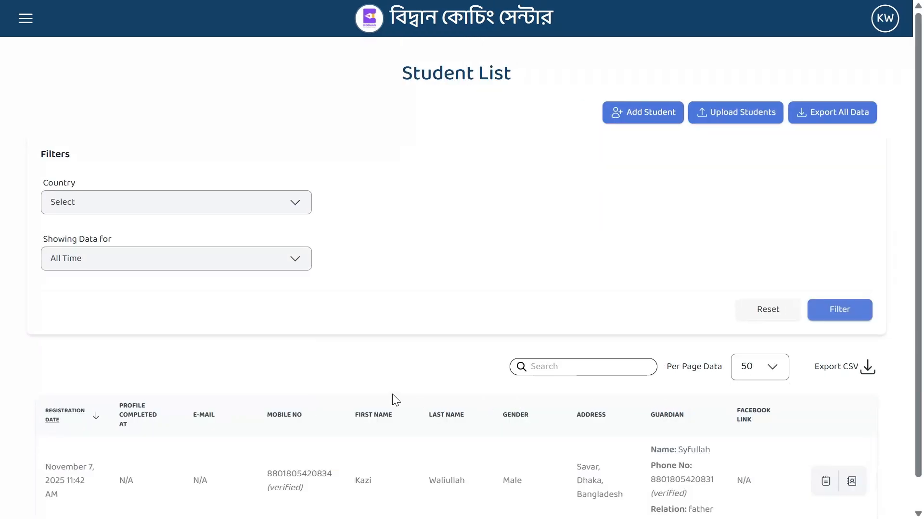
Step: Filter the student list to show data for the last 7 days and review the applied date range and the filtered rows
scroll(396, 401, "down", 1)
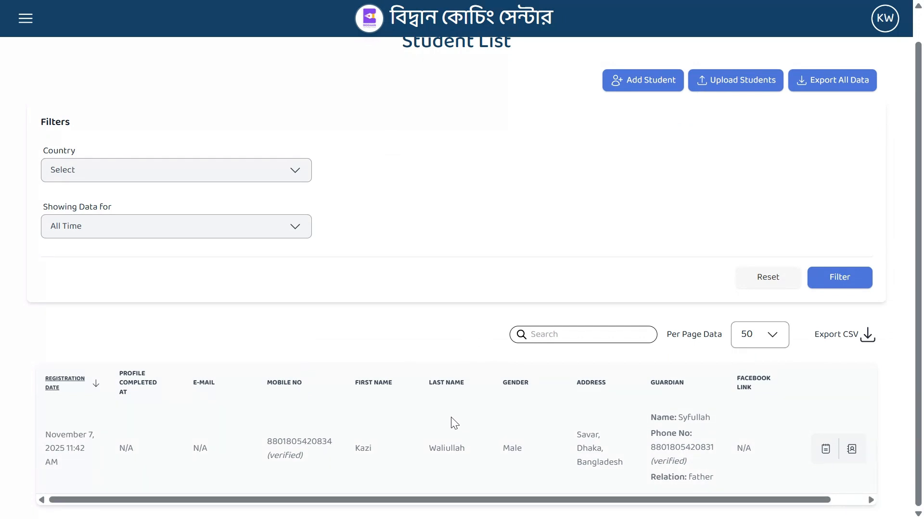
scroll(304, 302, "up", 1)
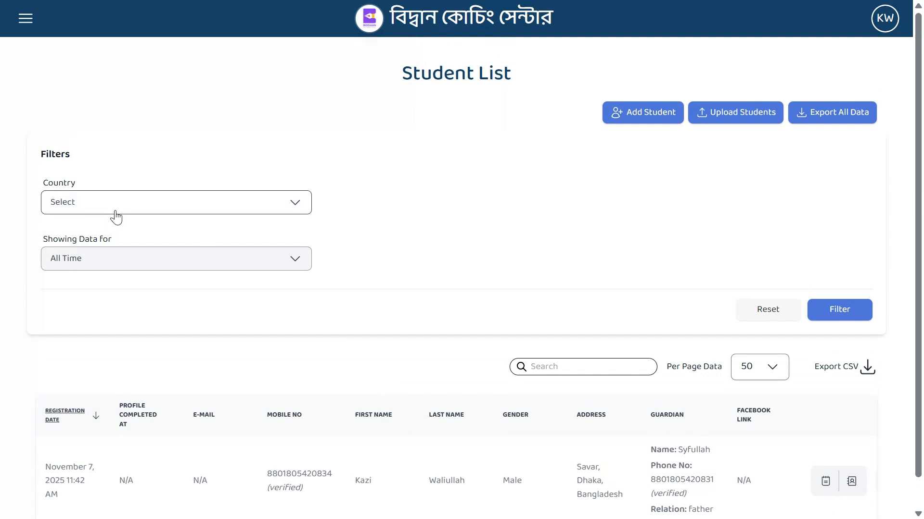
left_click(133, 259)
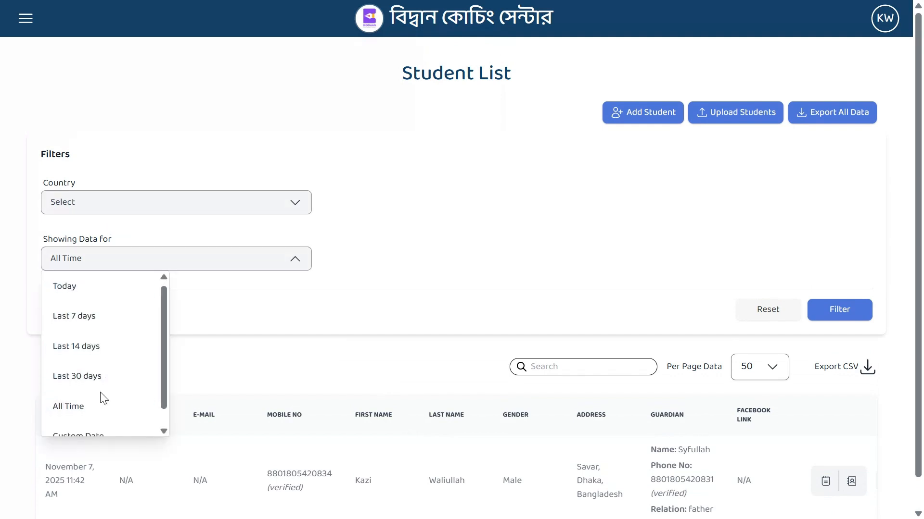
scroll(100, 364, "down", 1)
scroll(99, 359, "up", 1)
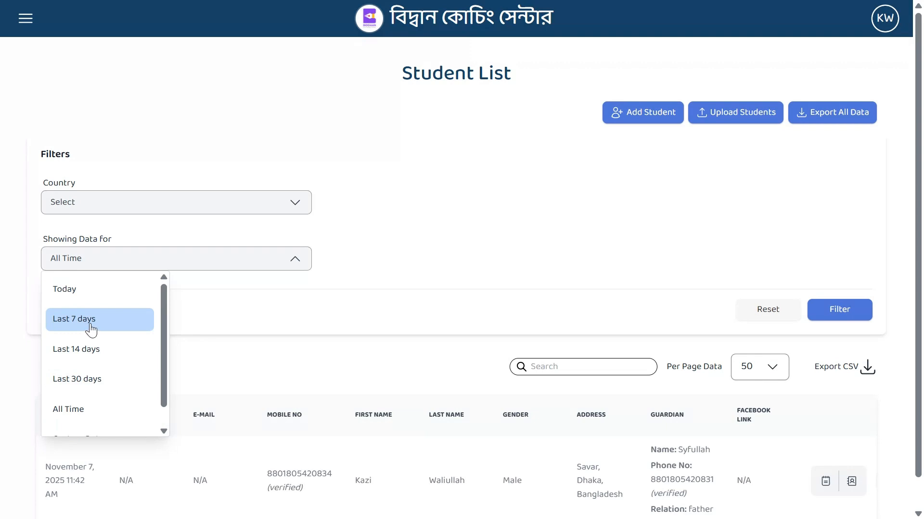
left_click(131, 327)
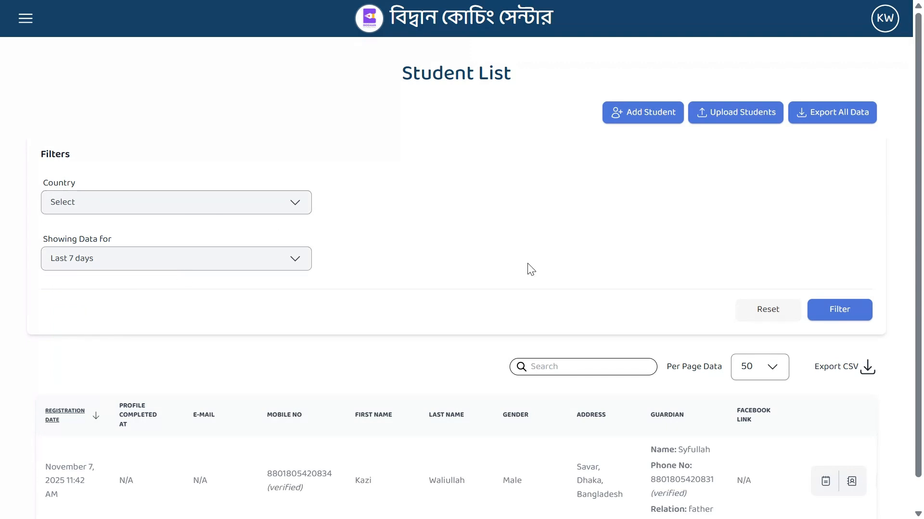
left_click(840, 315)
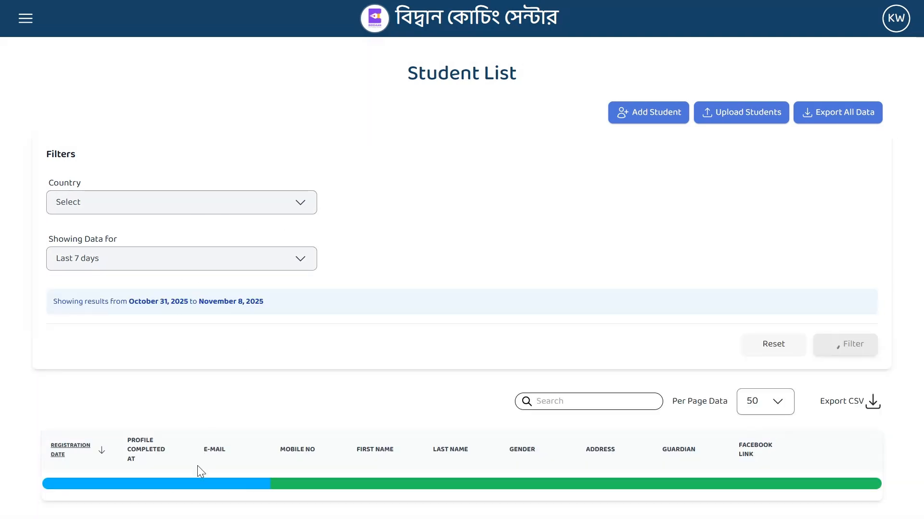
scroll(436, 498, "down", 2)
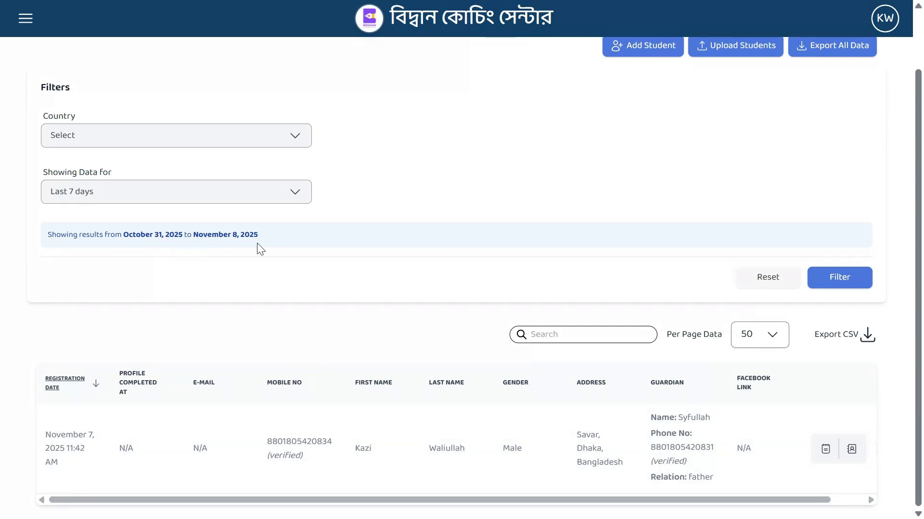
left_click_drag(258, 236, 180, 237)
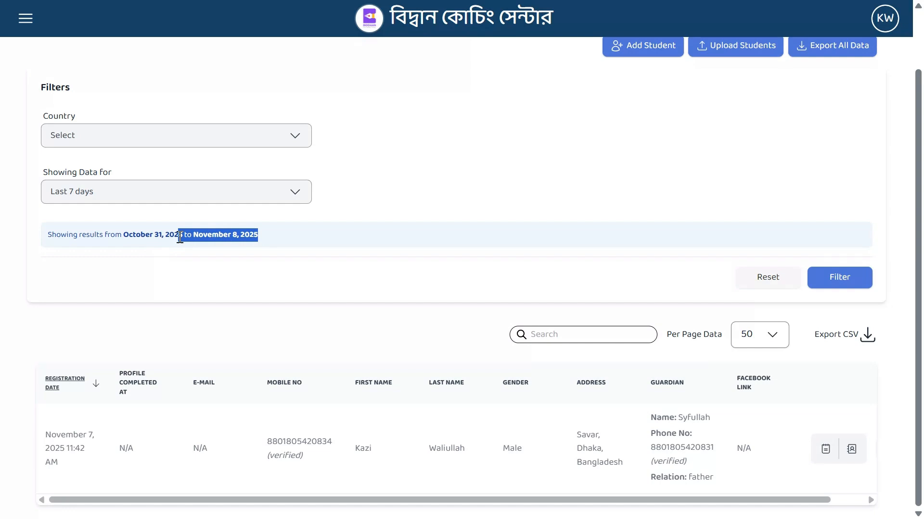
left_click(313, 262)
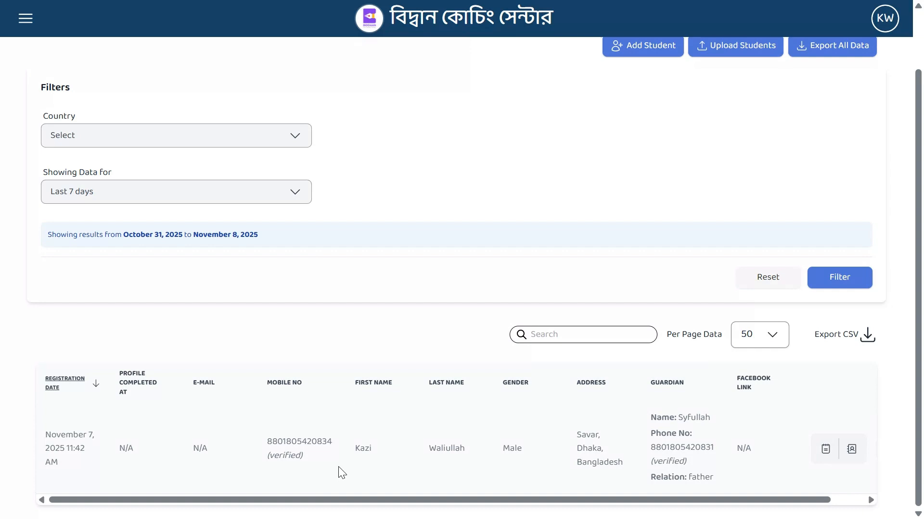
scroll(340, 473, "up", 2)
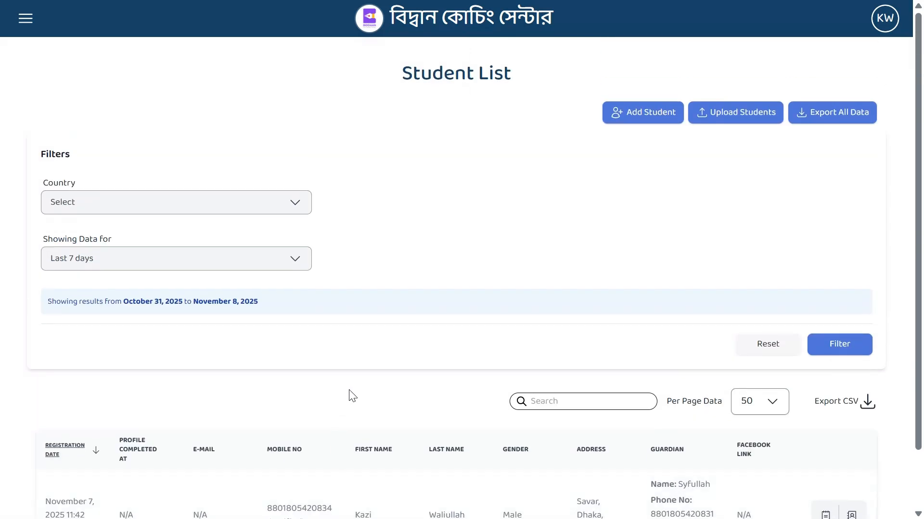